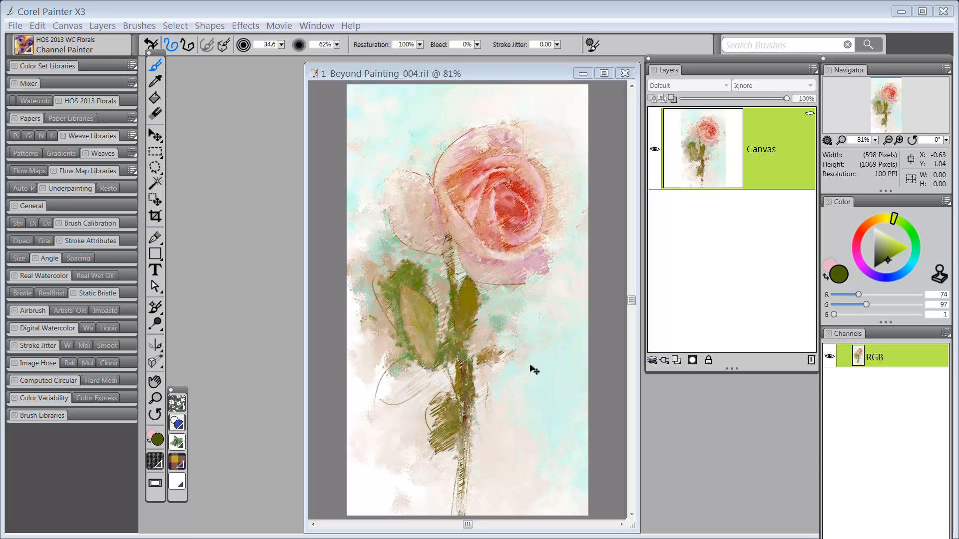
Select the whole rose painting on the canvas and copy it in place onto a new layer with the Layer Adjuster
click(509, 75)
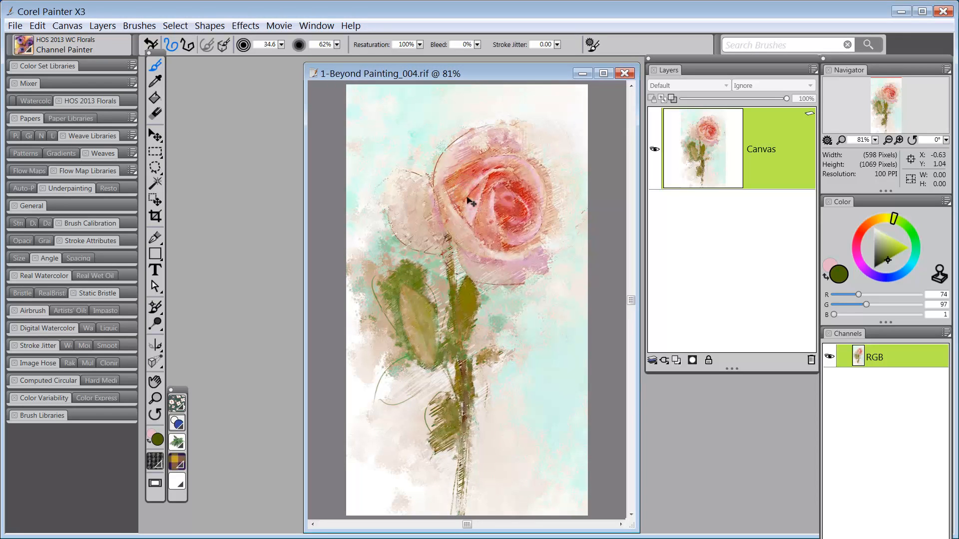
key(ctrl+a)
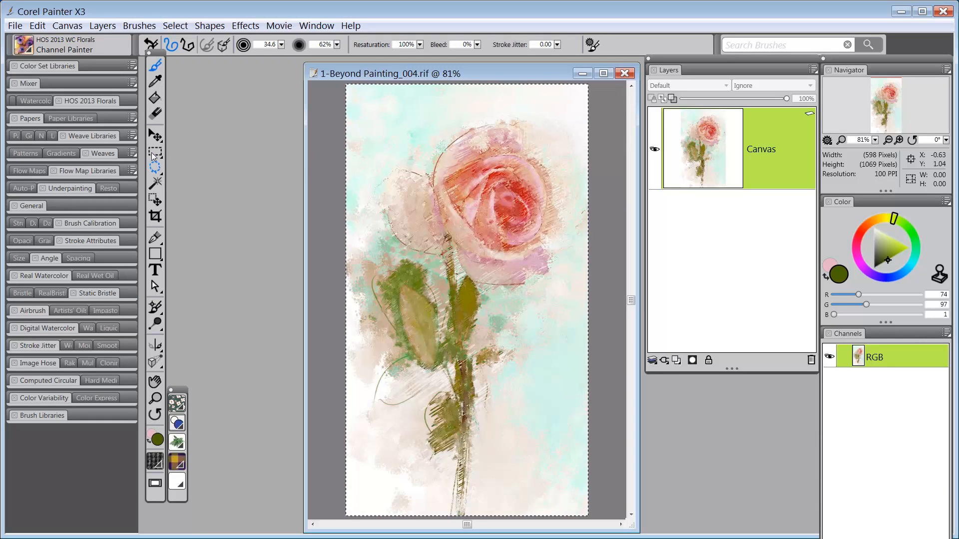
click(156, 136)
click(155, 137)
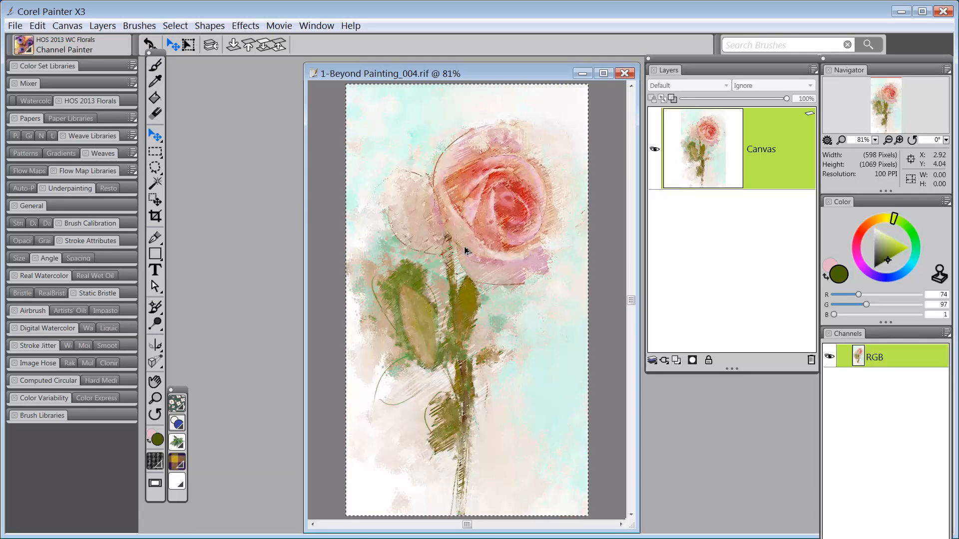
click(468, 252)
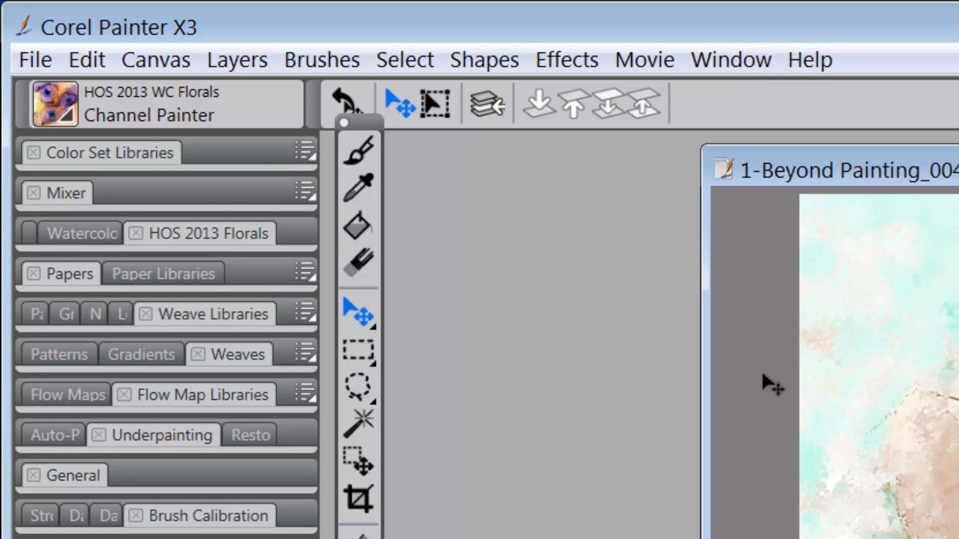
Switch to the Brush tool and enable Use Stroke Attributes for the Channel Painter brush
click(359, 151)
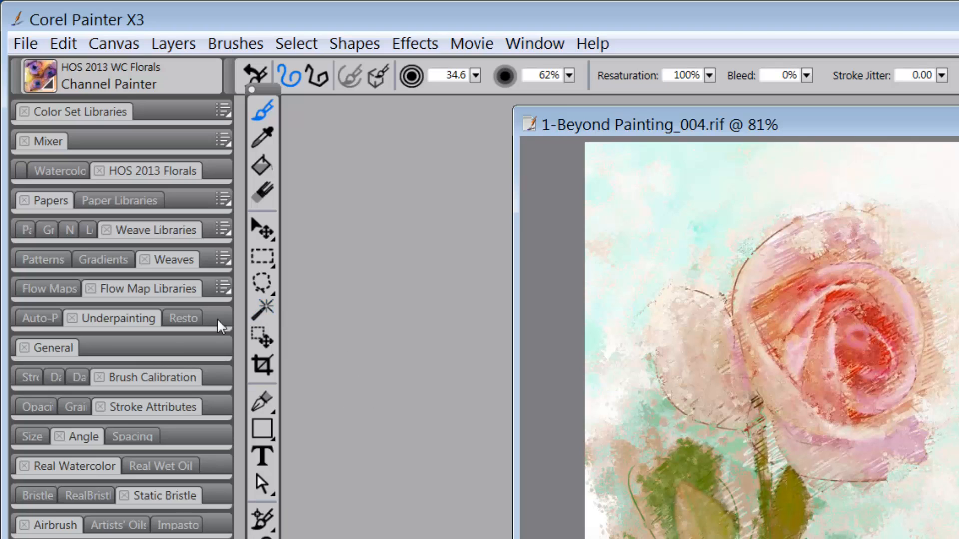
click(159, 407)
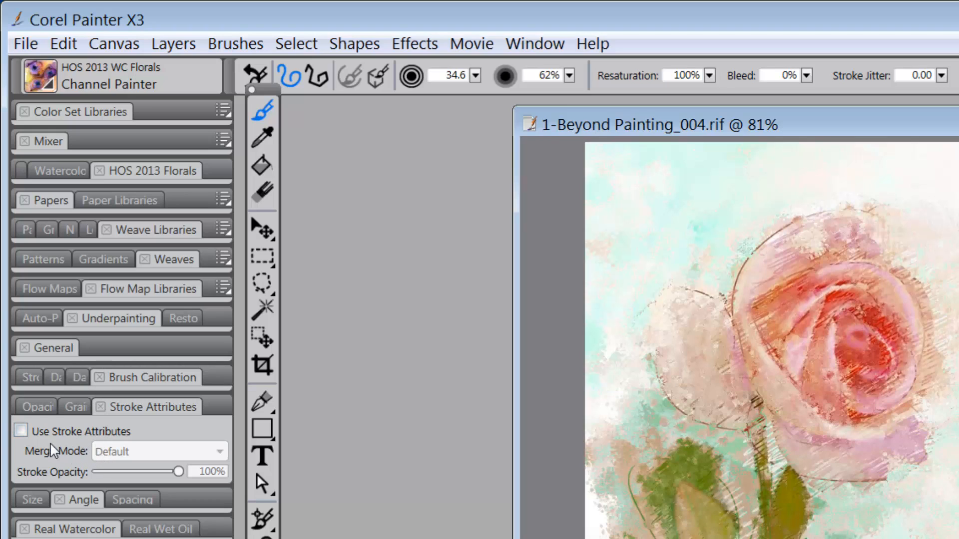
click(20, 432)
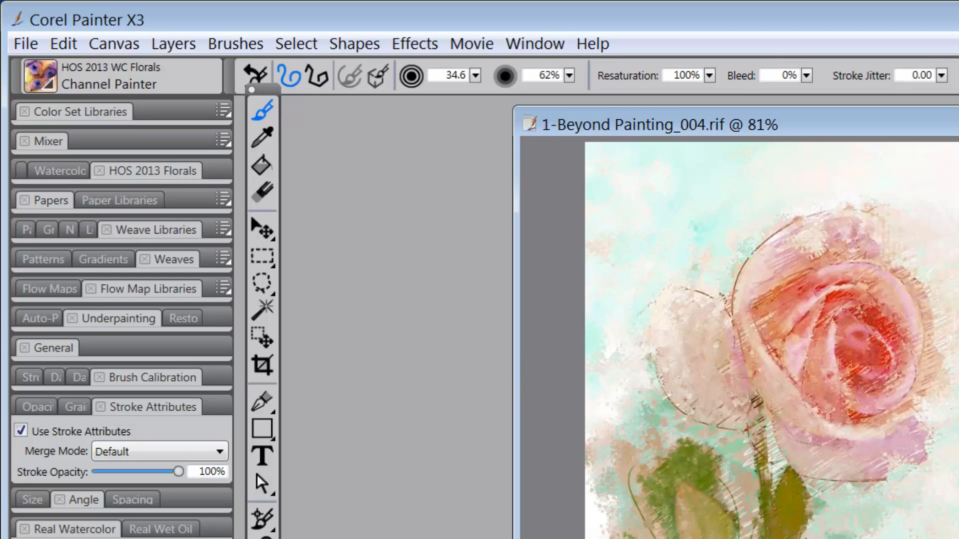
Test a yellow stroke across the rose in the Default and Gel merge modes, undoing each stroke
drag(882, 273, 829, 407)
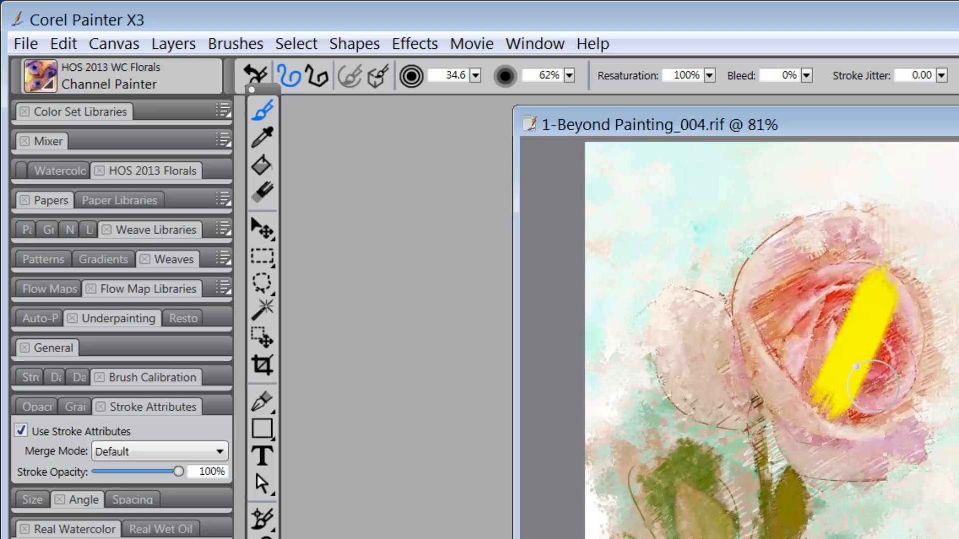
key(ctrl+z)
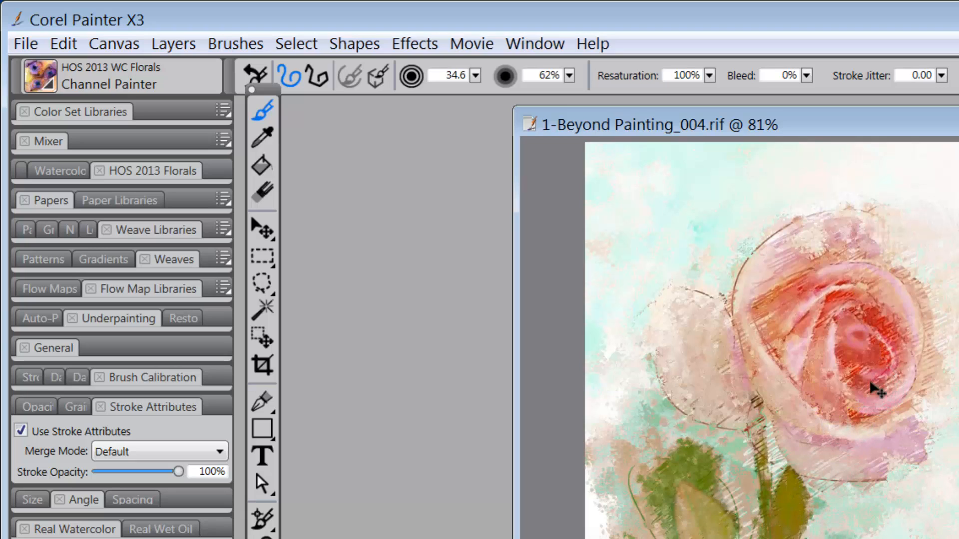
click(221, 452)
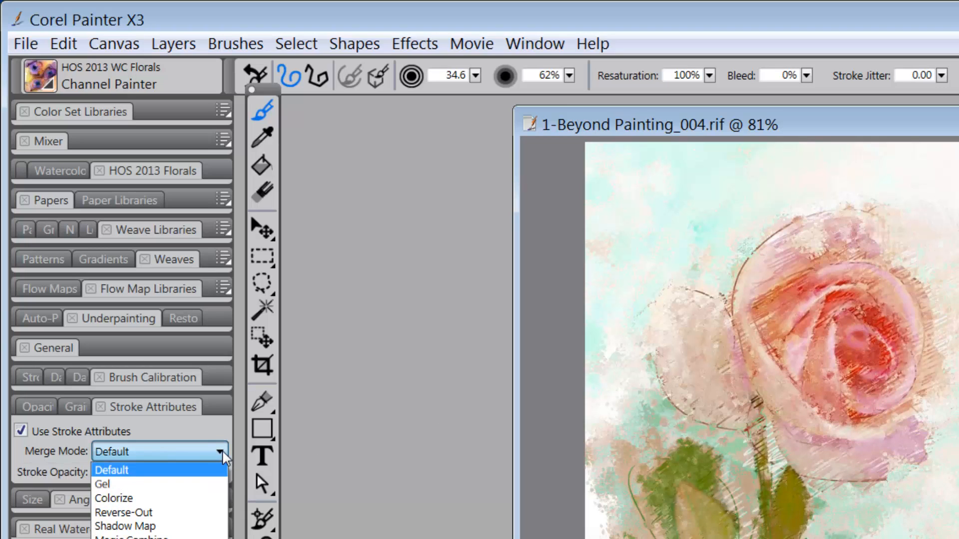
click(222, 484)
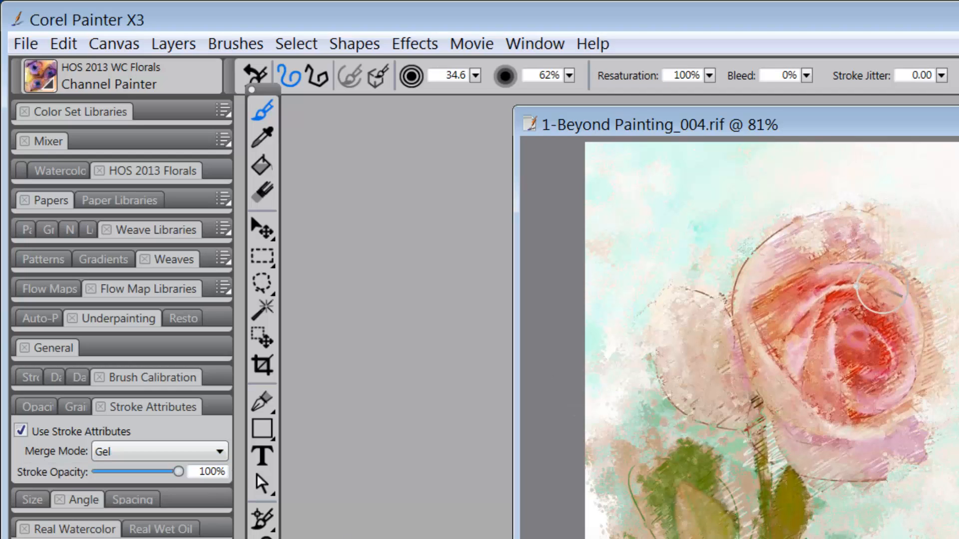
drag(882, 287, 814, 420)
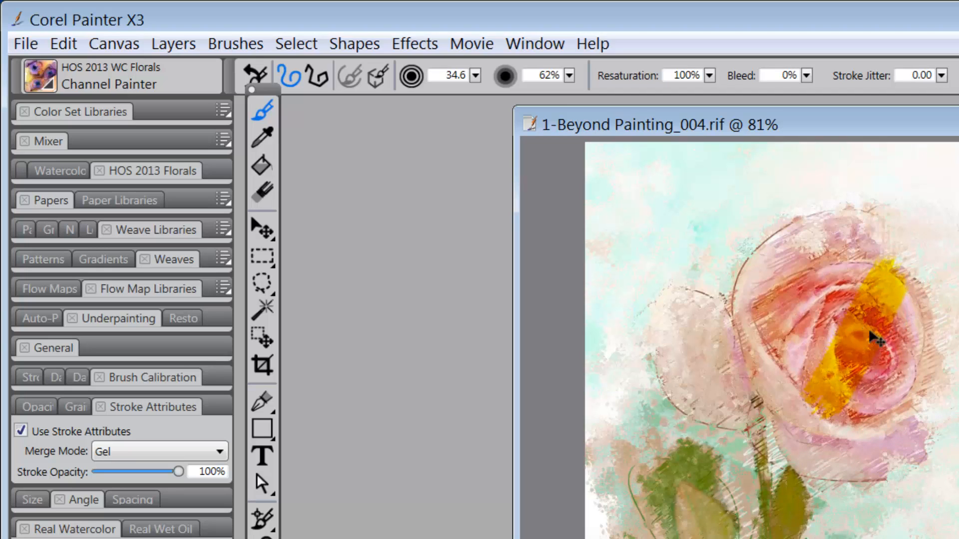
key(ctrl+z)
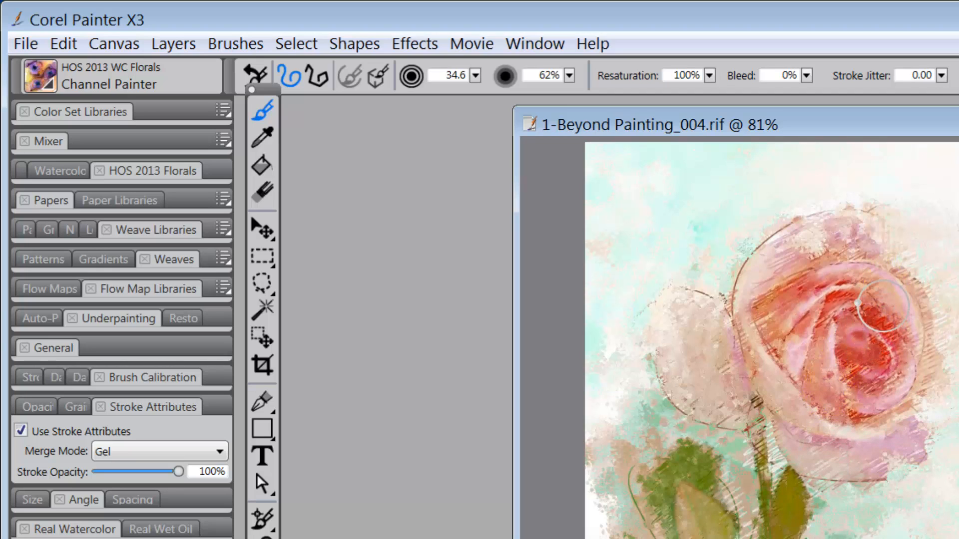
Test a stroke across the rose in the Difference merge mode and undo it
click(220, 452)
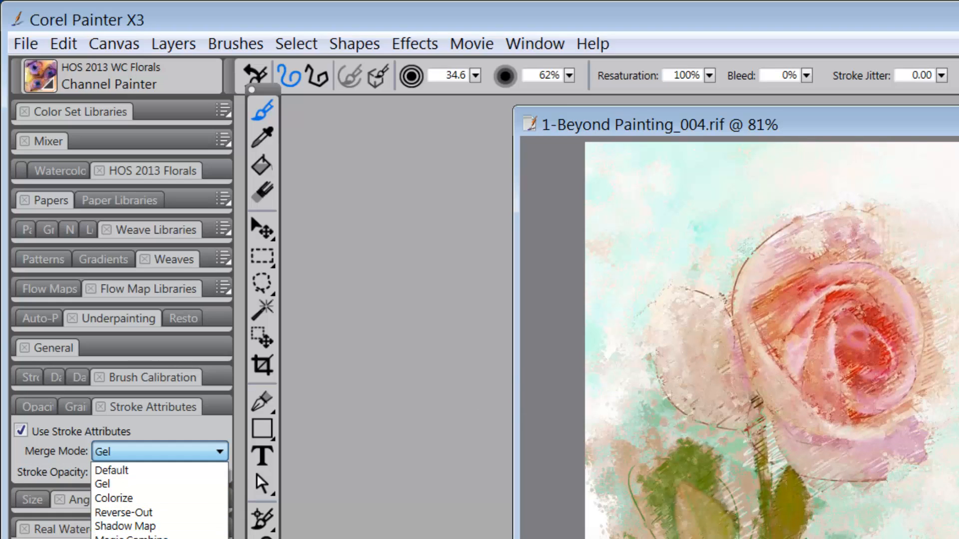
click(119, 538)
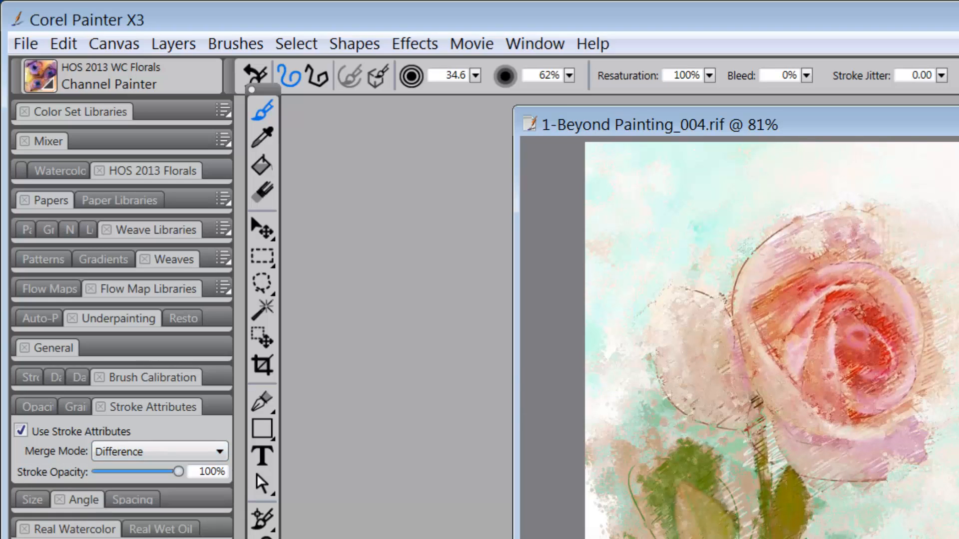
mouse_move(902, 252)
mouse_down()
mouse_move(781, 488)
mouse_move(782, 522)
mouse_up()
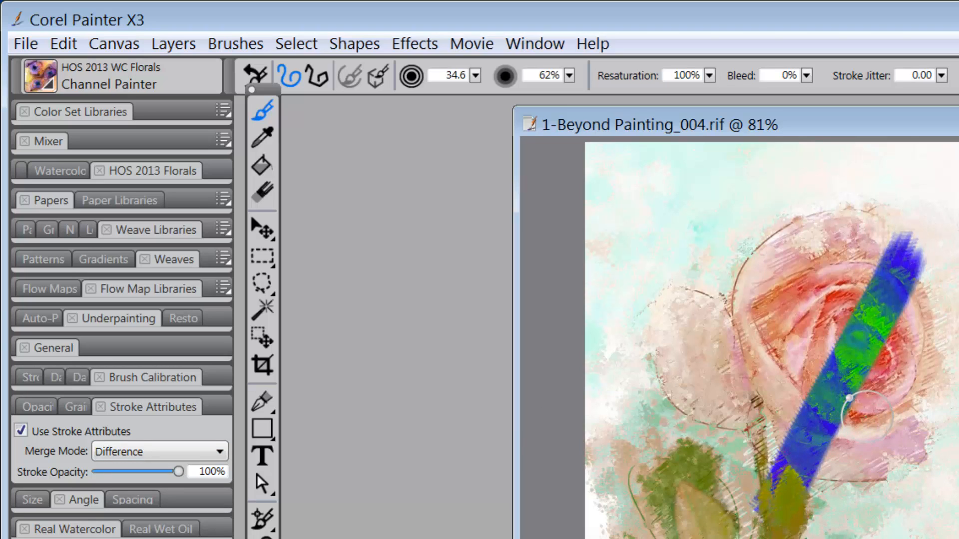
key(ctrl+z)
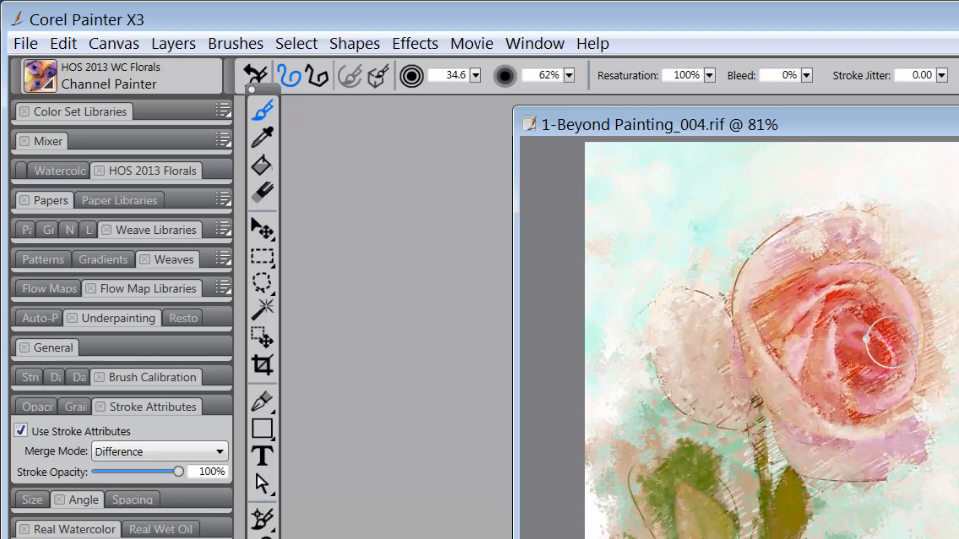
drag(858, 333, 862, 369)
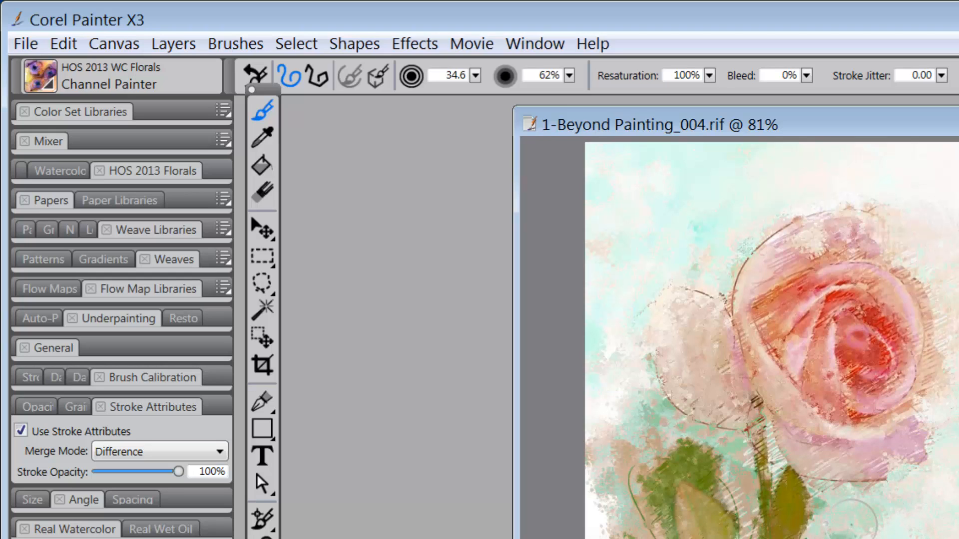
Set the brush's merge mode to Colorize and its stroke opacity to 14%
click(221, 452)
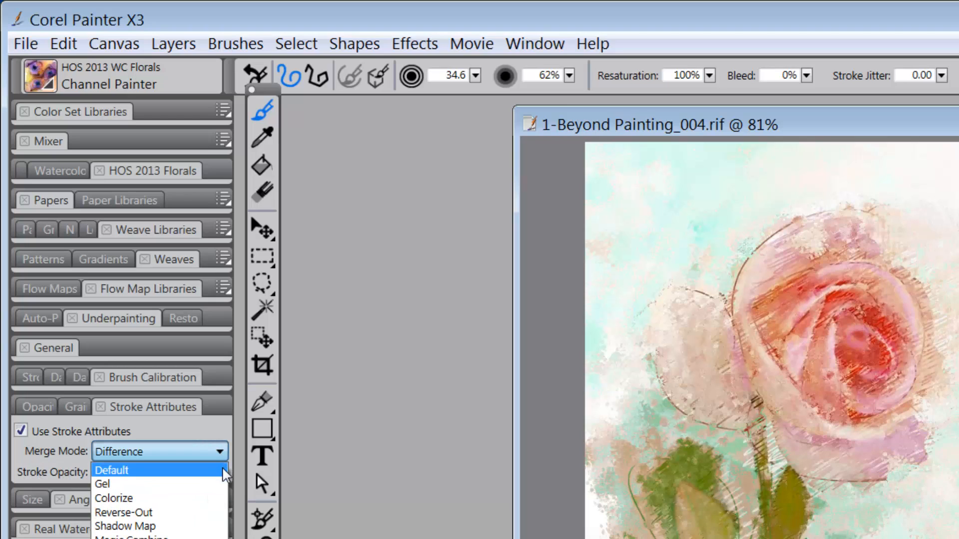
click(220, 498)
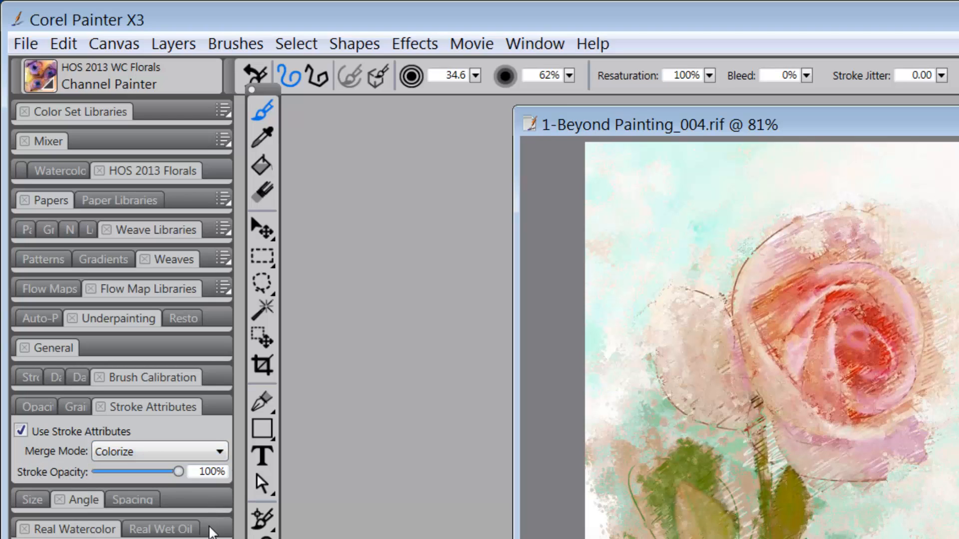
click(178, 473)
drag(119, 478, 109, 481)
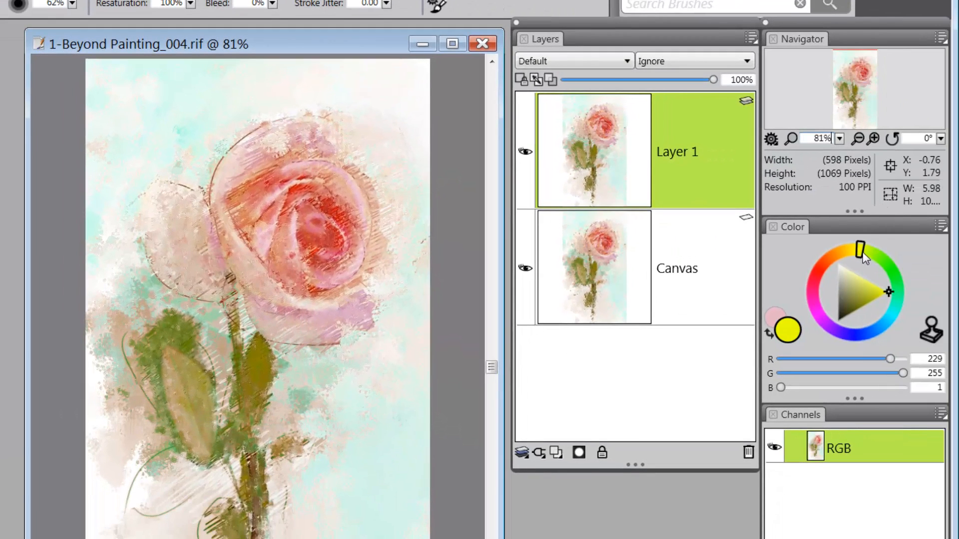
Choose olive green (R 116, G 139, B 7) and tint the large leaf beside the stem with a size 10 brush
click(862, 252)
drag(869, 286, 868, 309)
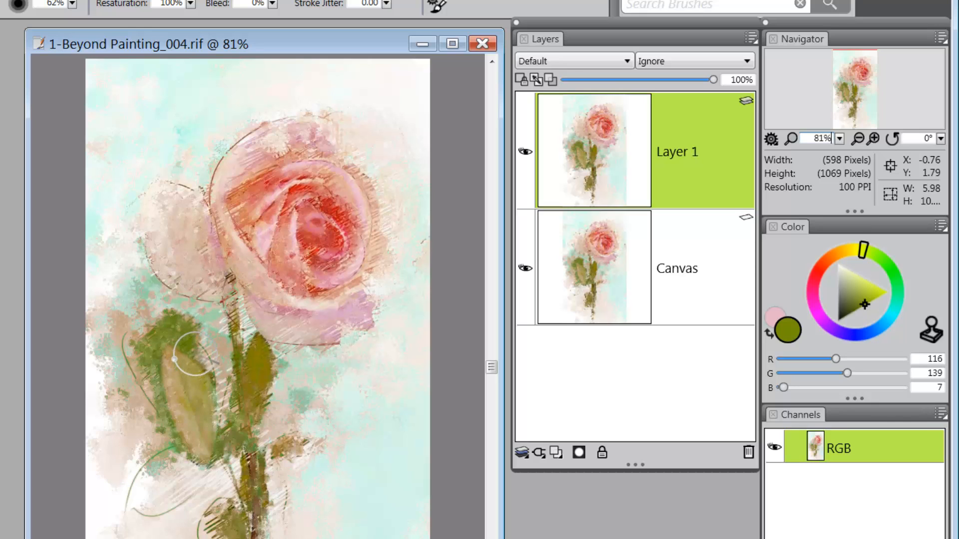
drag(202, 359, 203, 358)
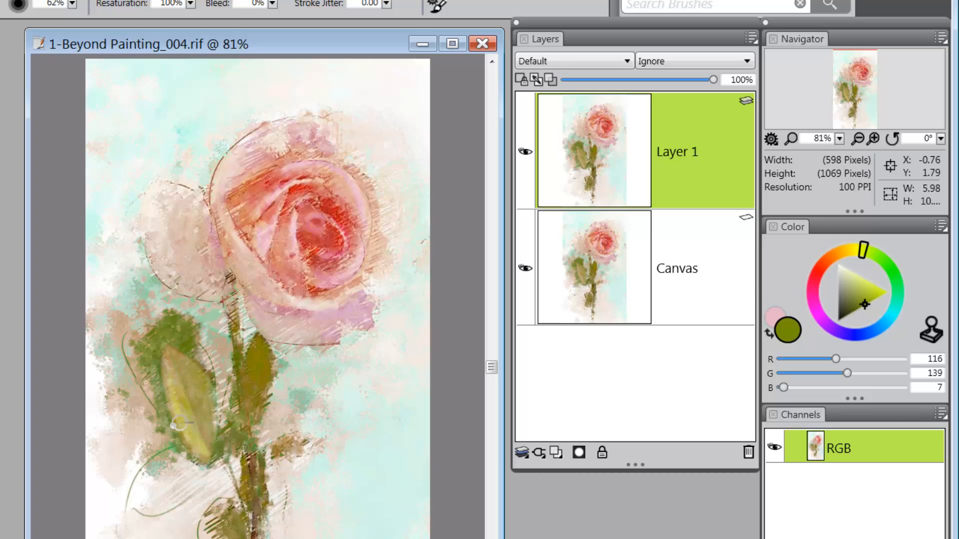
Shade the large leaf with darker olive strokes in Darken merge mode and add red-orange accents to the foliage in Colorize mode
click(850, 314)
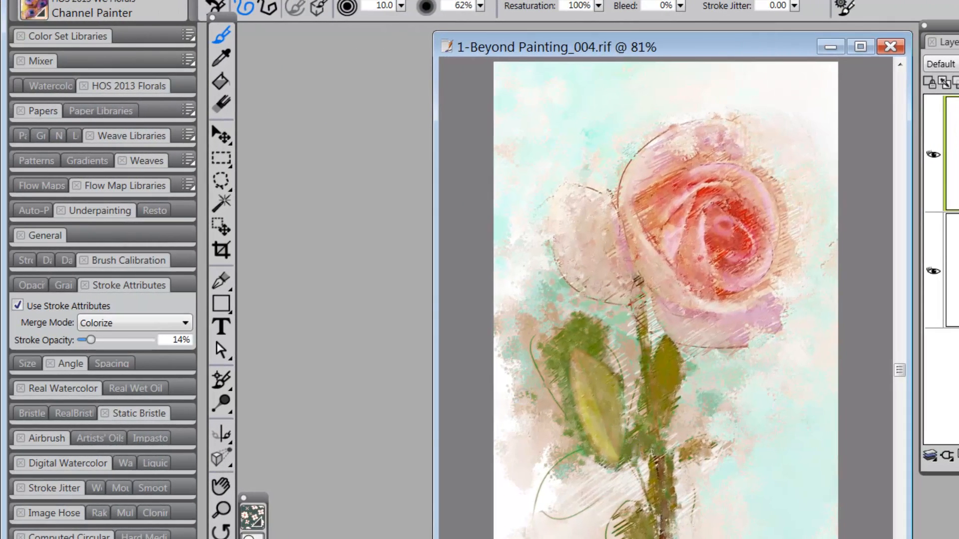
click(186, 322)
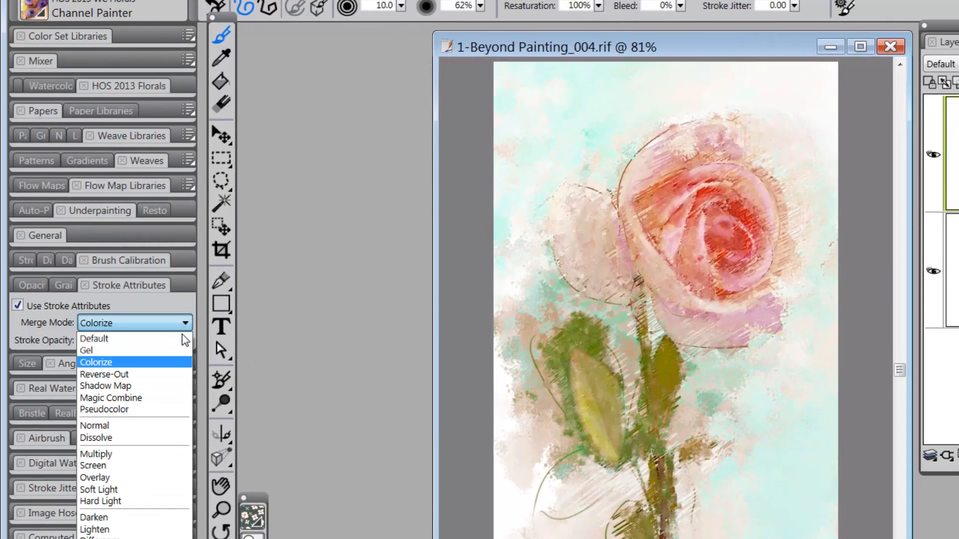
click(169, 517)
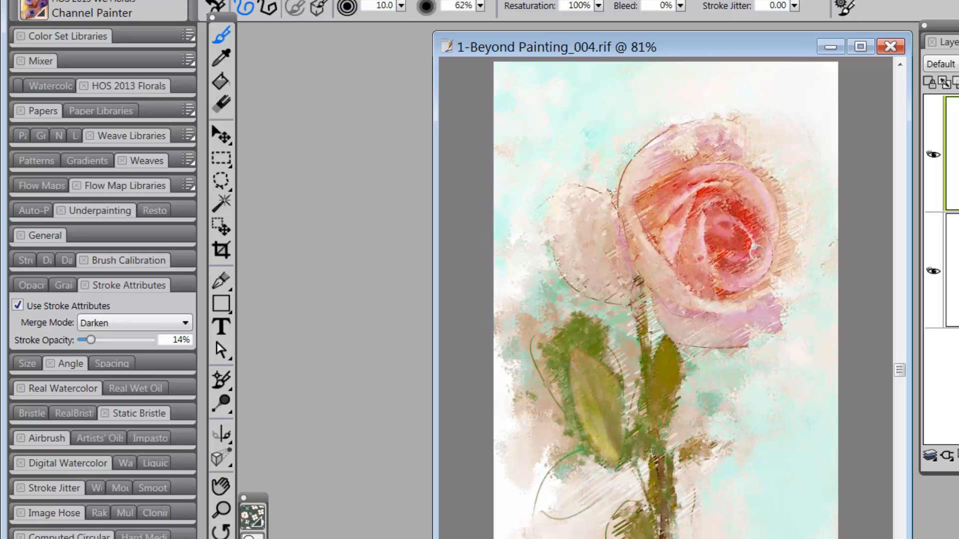
click(185, 323)
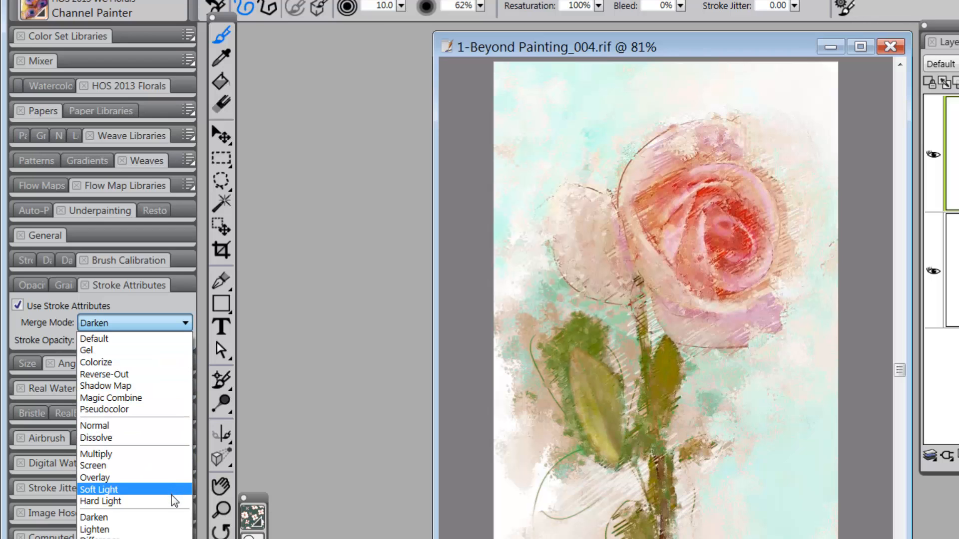
click(150, 364)
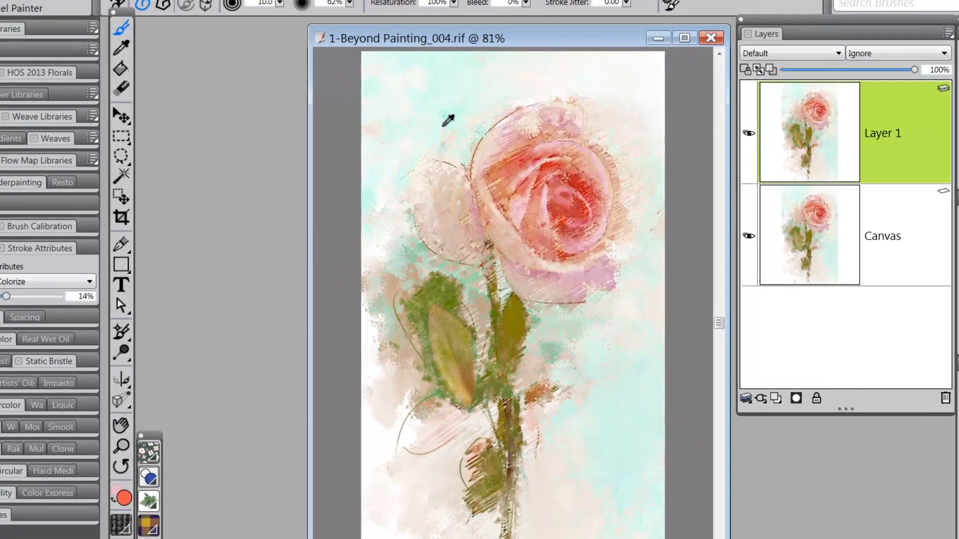
Sample the background turquoise, deepen it to dark teal, and shade the outlined leaves along the lower stem in Darken merge mode
alt+click(518, 131)
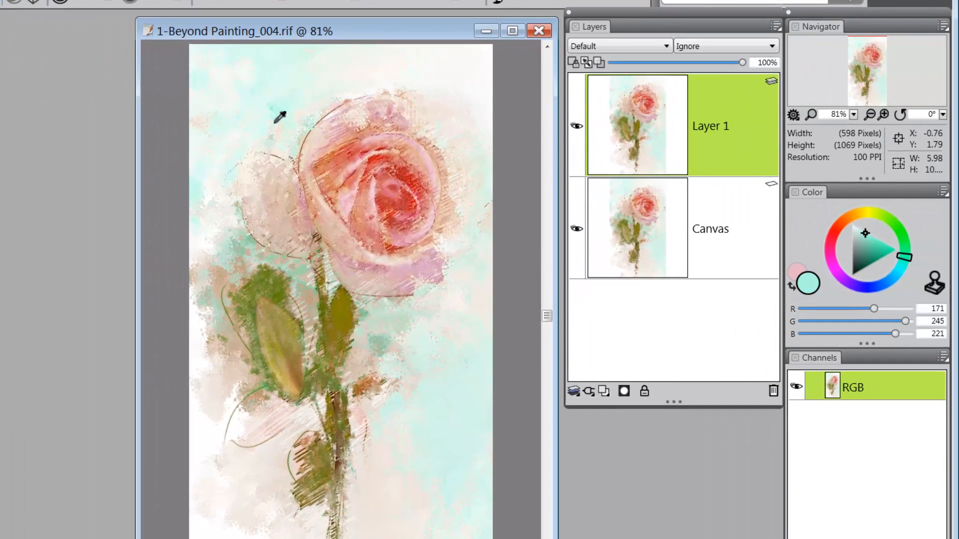
mouse_move(875, 248)
mouse_down()
mouse_move(870, 272)
mouse_move(862, 260)
mouse_up()
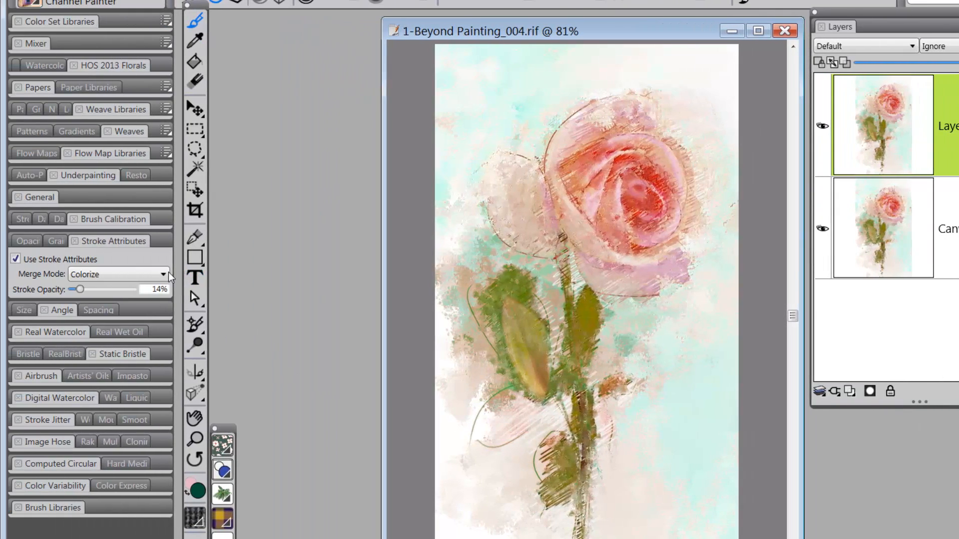
click(168, 274)
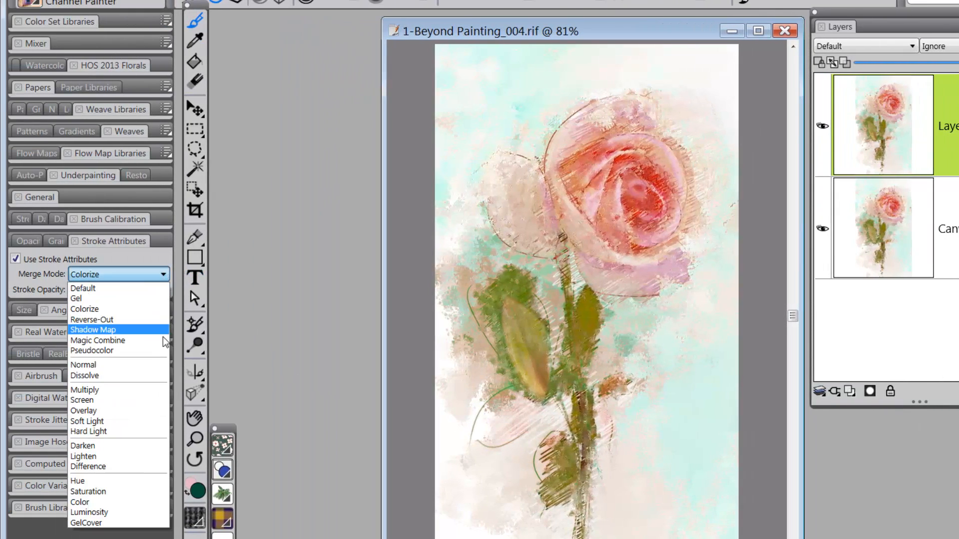
click(165, 446)
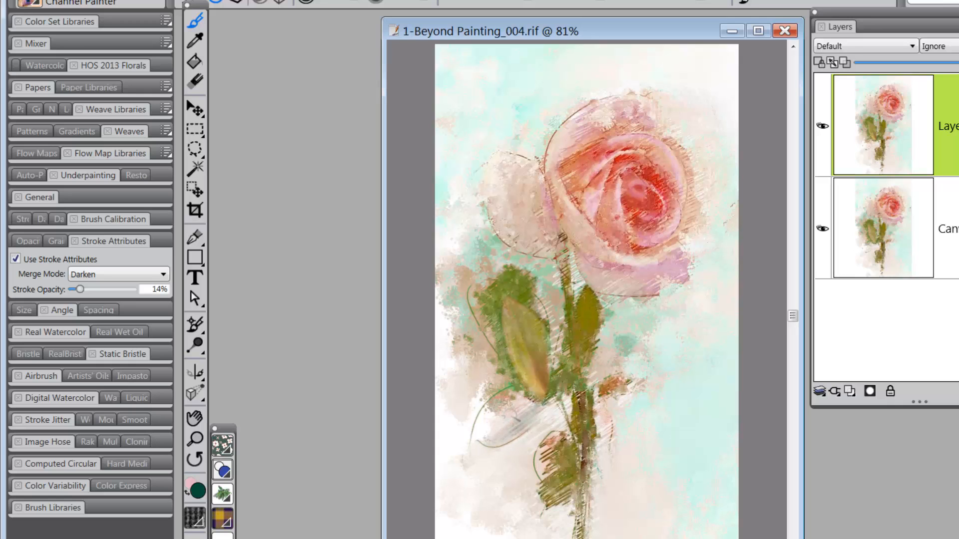
mouse_move(515, 416)
mouse_down()
mouse_move(483, 440)
mouse_move(487, 418)
mouse_move(473, 437)
mouse_move(514, 387)
mouse_up()
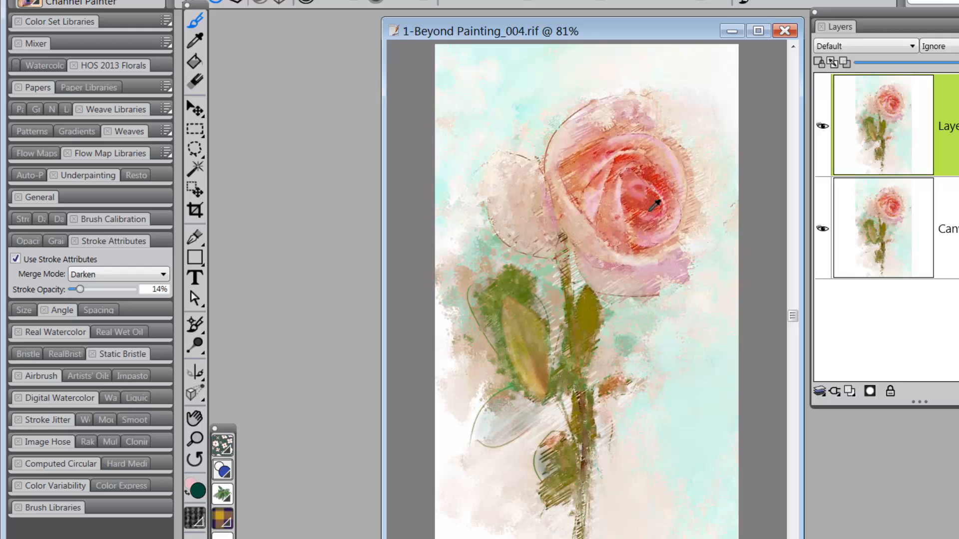
Sample red and light pink from the rose's petals as painting colours and set the merge mode to Colorize
alt+click(651, 210)
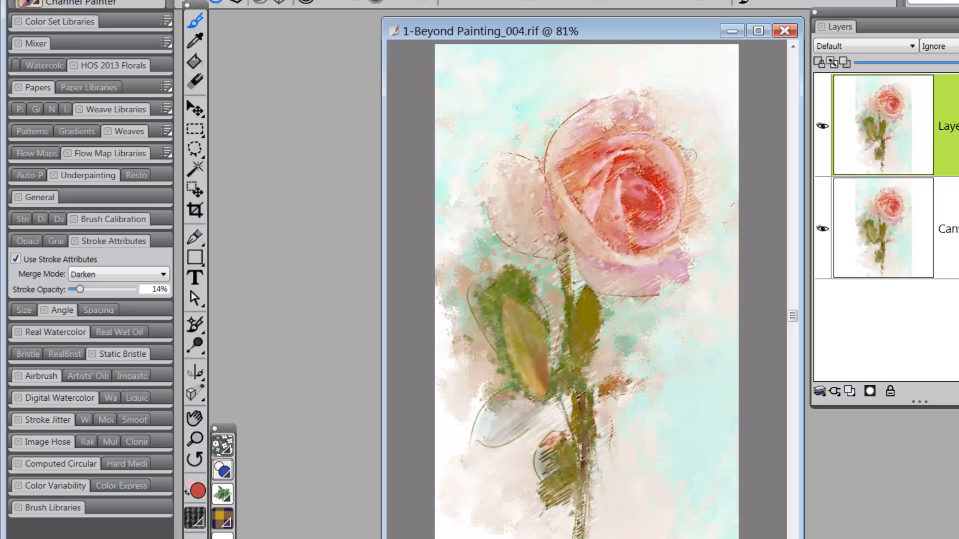
alt+click(675, 171)
click(167, 274)
click(167, 306)
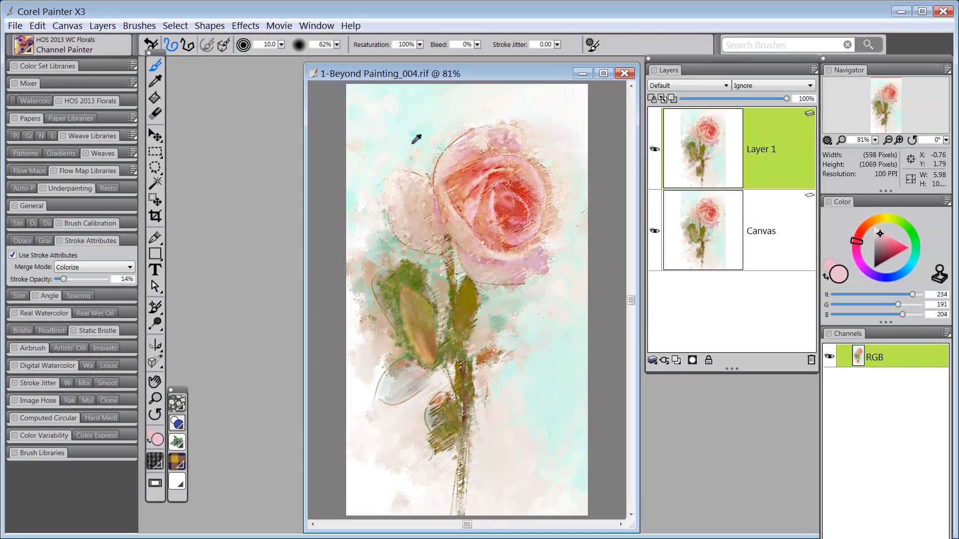
Sample the background turquoise, deepen it to very dark green (R 1, G 53, B 37), and set the merge mode to Darken
alt+click(455, 132)
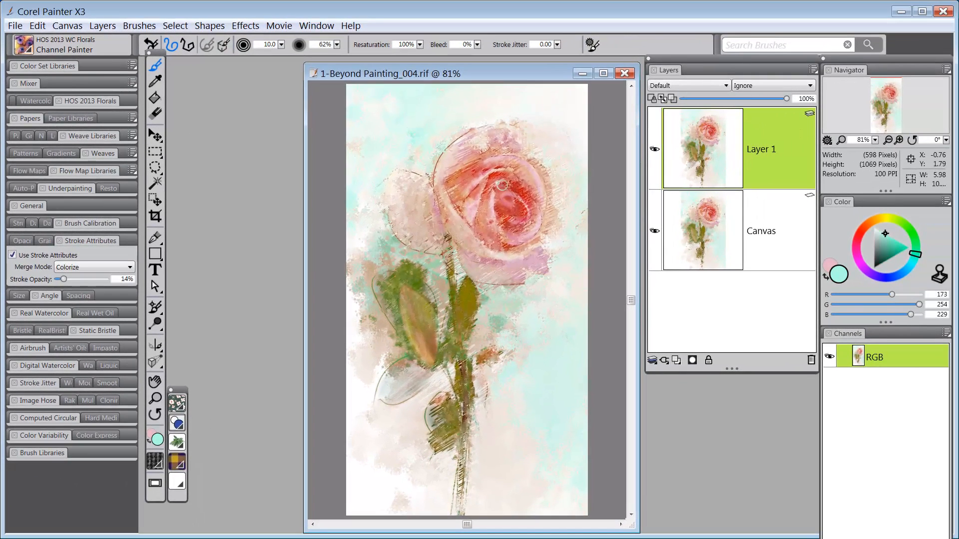
mouse_move(884, 255)
mouse_down()
mouse_move(884, 273)
mouse_move(893, 265)
mouse_up()
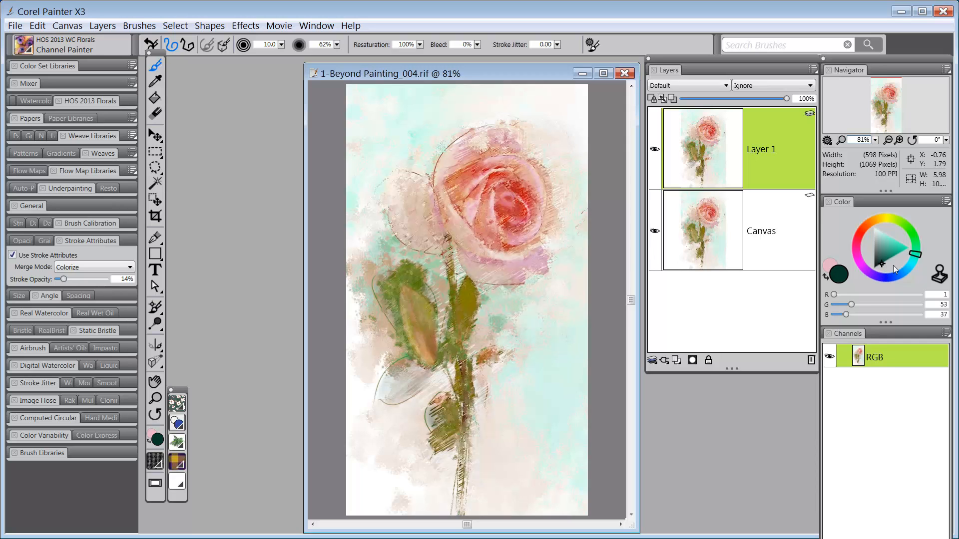
click(131, 266)
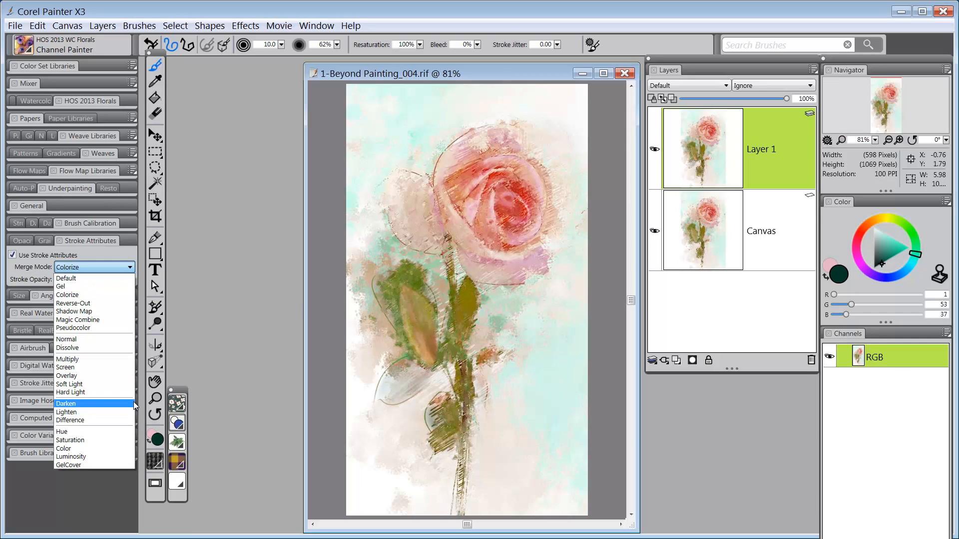
click(133, 403)
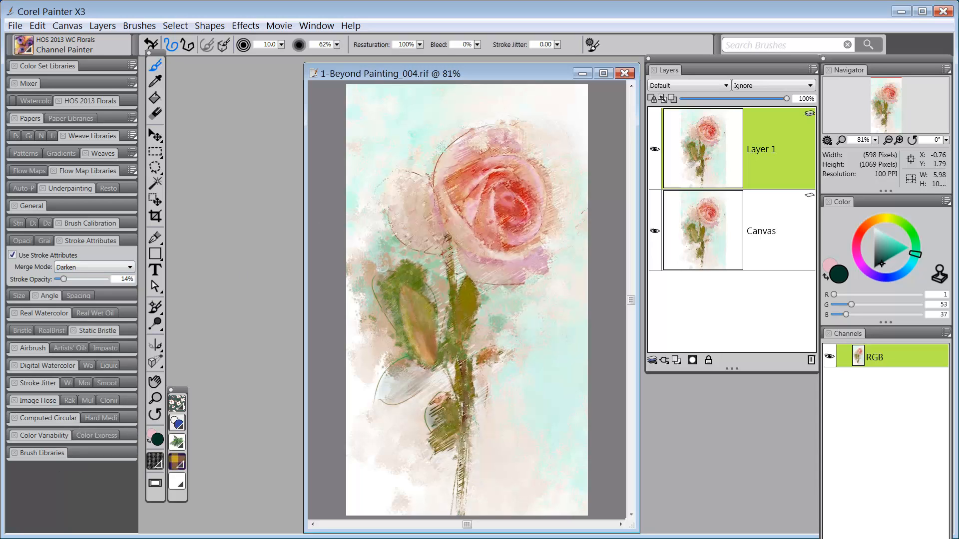
Raise the stroke opacity to 28% and shade the large leaf and the outlined leaves along the lower stem with dark green strokes
drag(392, 296, 388, 291)
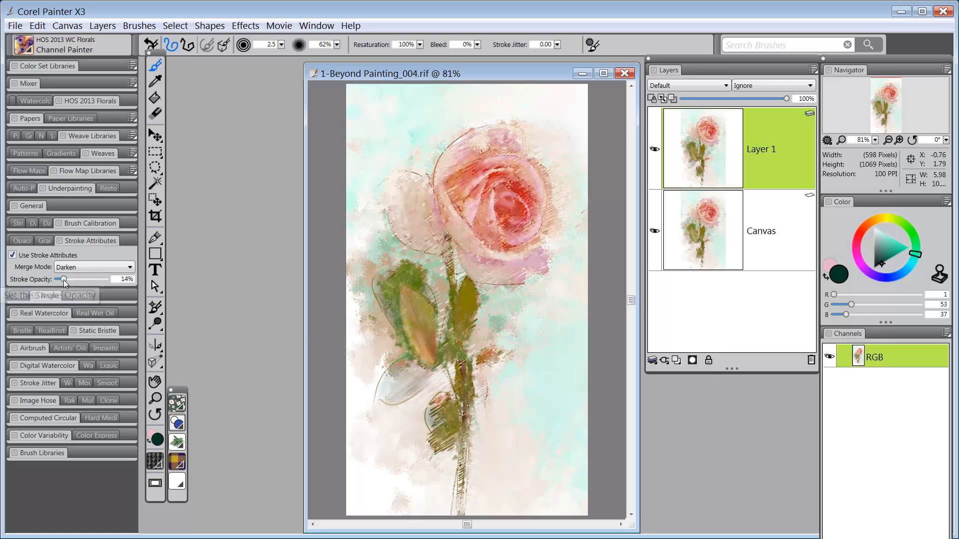
drag(64, 280, 68, 279)
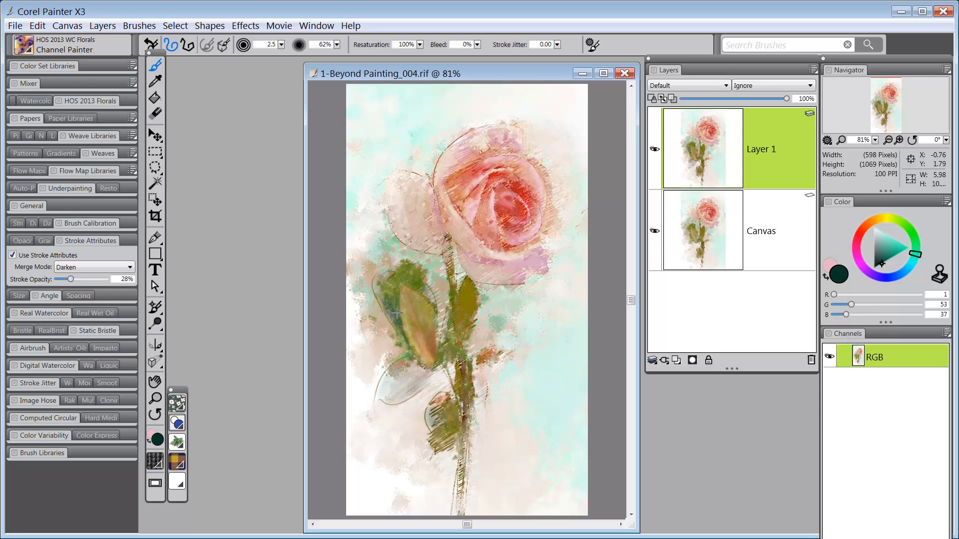
mouse_move(391, 309)
mouse_down()
mouse_move(400, 309)
mouse_move(385, 293)
mouse_move(388, 309)
mouse_move(381, 277)
mouse_up()
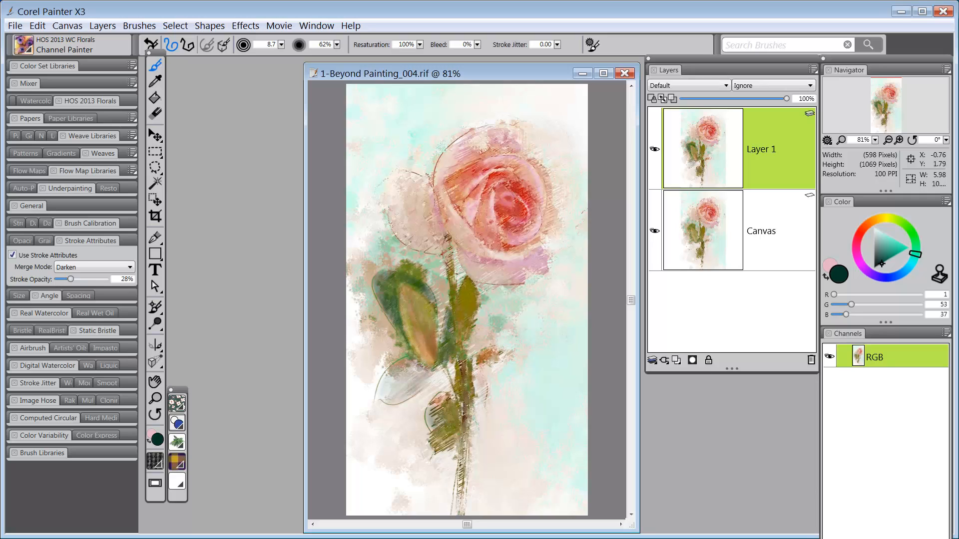
mouse_move(410, 360)
mouse_down()
mouse_move(416, 371)
mouse_move(392, 385)
mouse_move(422, 370)
mouse_move(406, 387)
mouse_move(424, 375)
mouse_move(410, 397)
mouse_move(423, 377)
mouse_move(419, 388)
mouse_up()
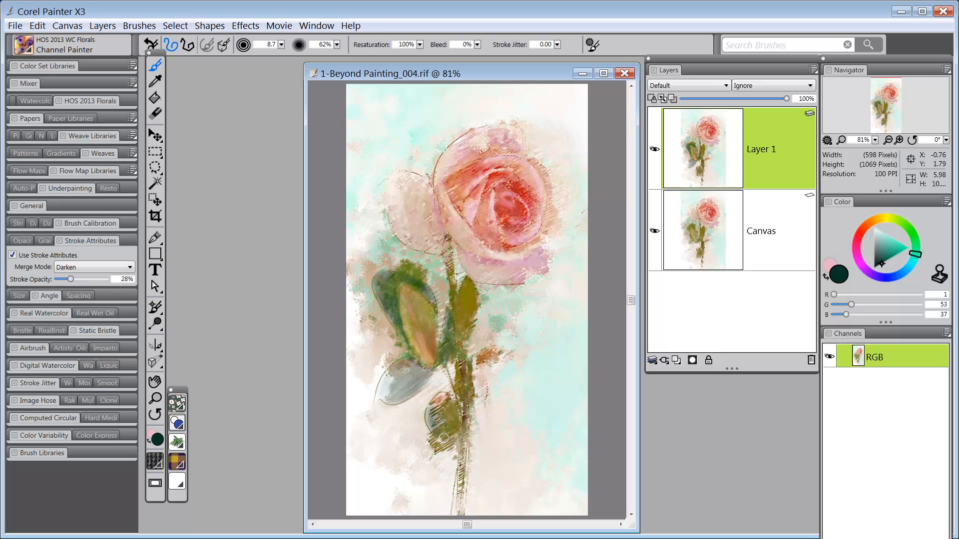
drag(473, 379, 489, 405)
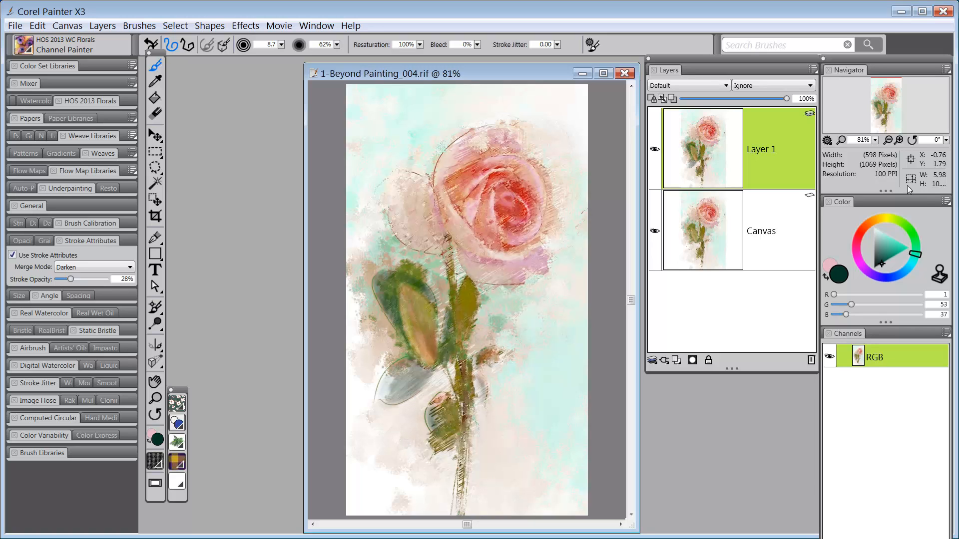
Choose olive green (R 118, G 151, B 1) and shade the folds between the rose's petals in Darken merge mode
click(894, 221)
drag(900, 248, 896, 256)
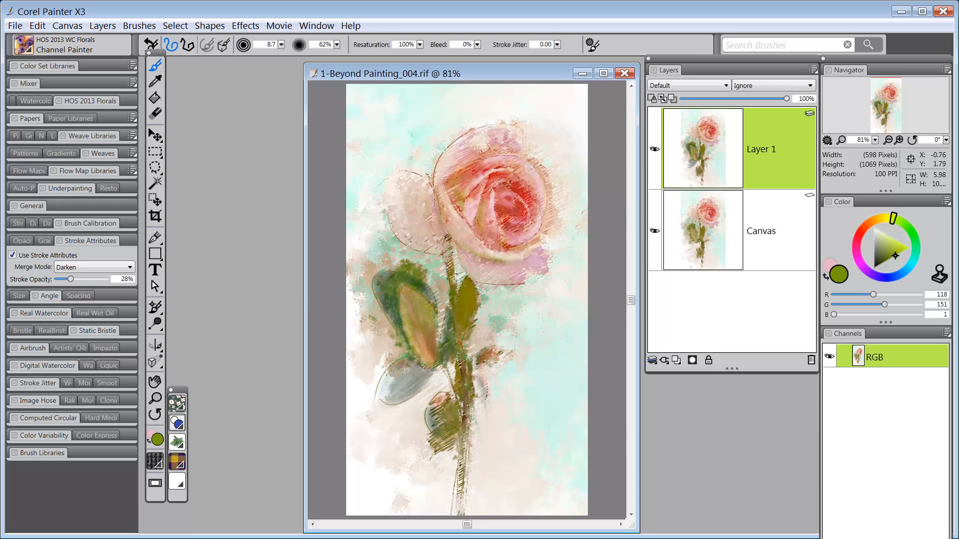
Sample red from the rose, shift it to bright orange (R 255, G 137, B 1), and tint the petals in Colorize merge mode
alt+click(528, 187)
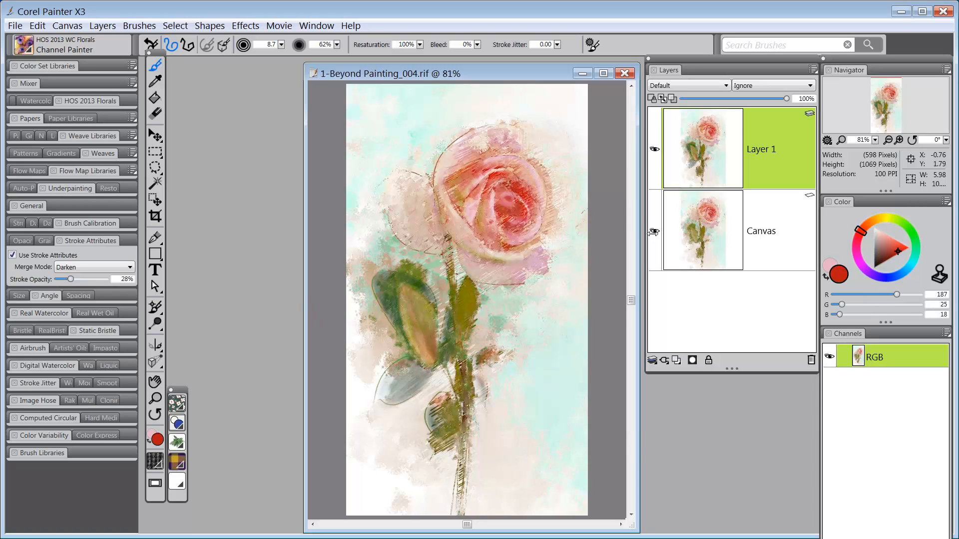
drag(859, 226, 872, 224)
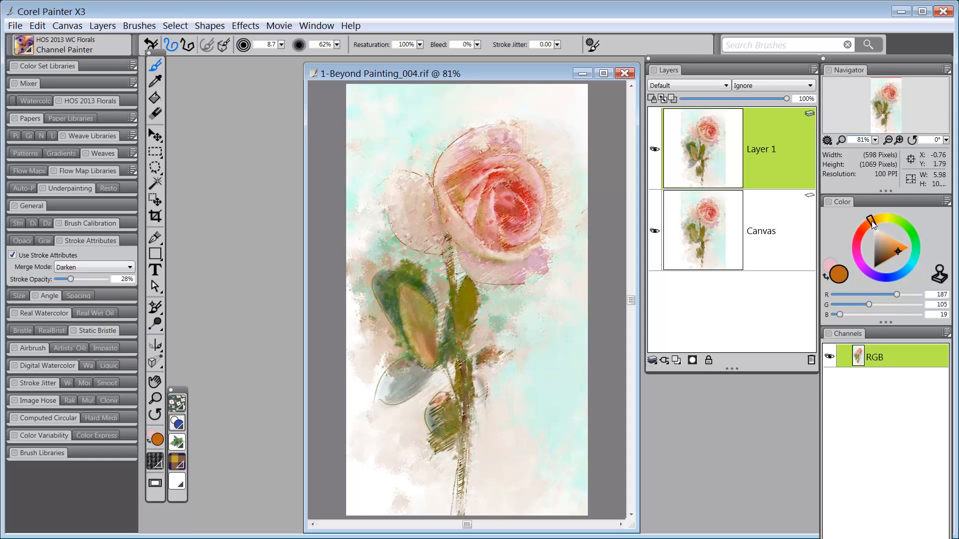
click(130, 268)
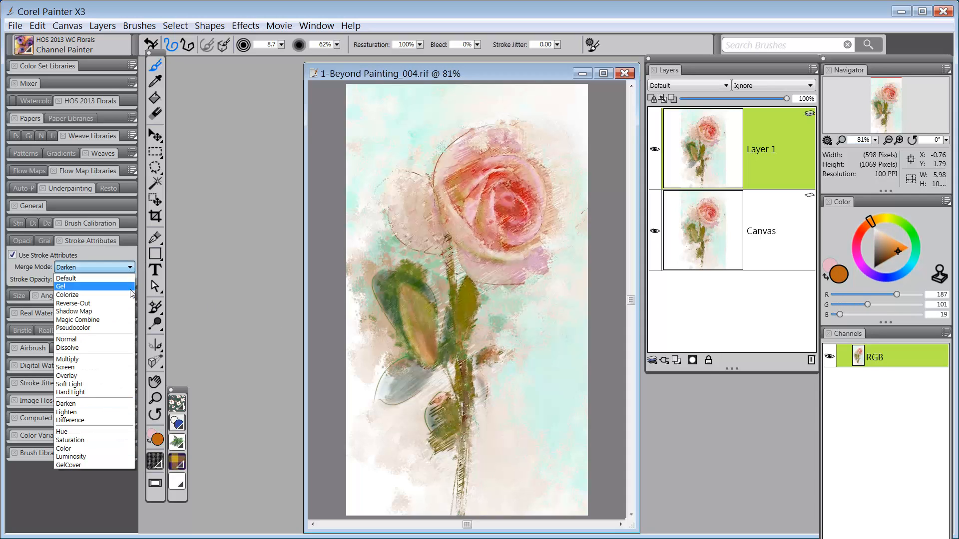
click(125, 294)
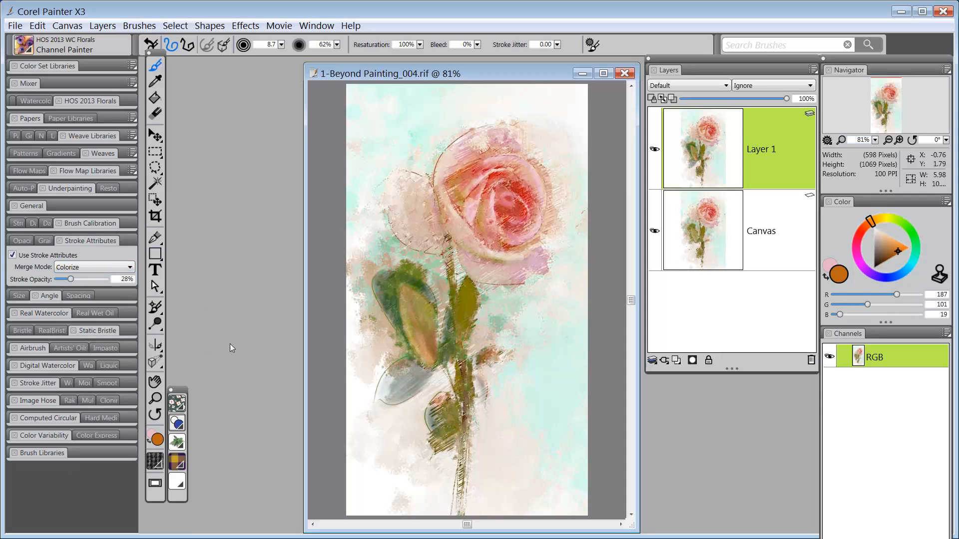
click(872, 221)
drag(899, 254, 917, 249)
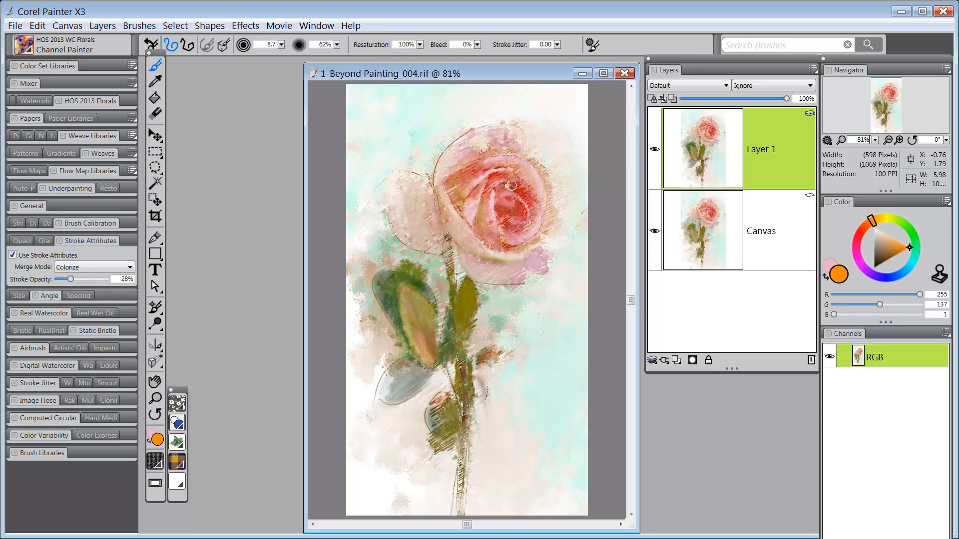
mouse_move(513, 186)
mouse_down()
mouse_move(529, 206)
mouse_move(503, 170)
mouse_move(508, 178)
mouse_move(481, 190)
mouse_move(508, 174)
mouse_move(488, 193)
mouse_move(519, 203)
mouse_up()
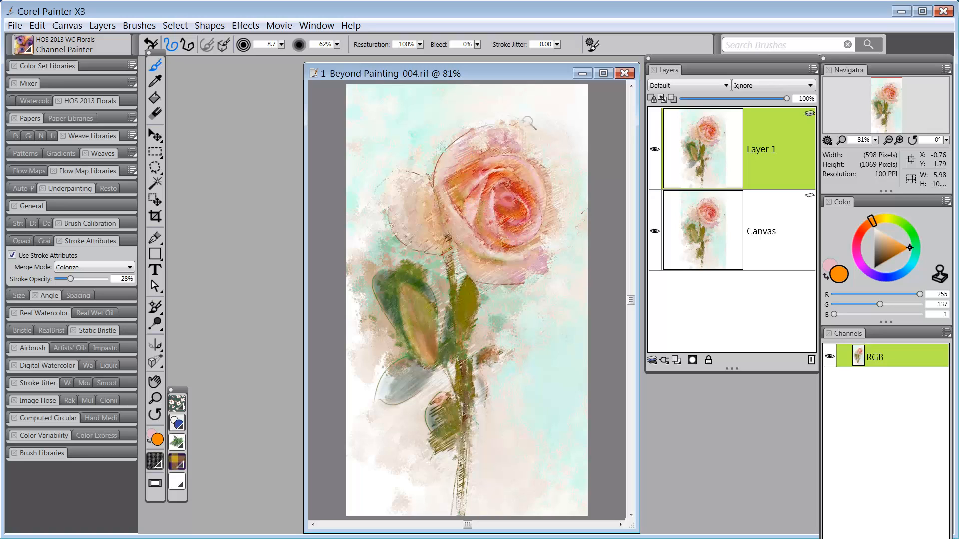
Tint the rose's petals with bright yellow (R 247, G 255, B 1) in Colorize mode and reduce the brush size to 2.5
click(886, 221)
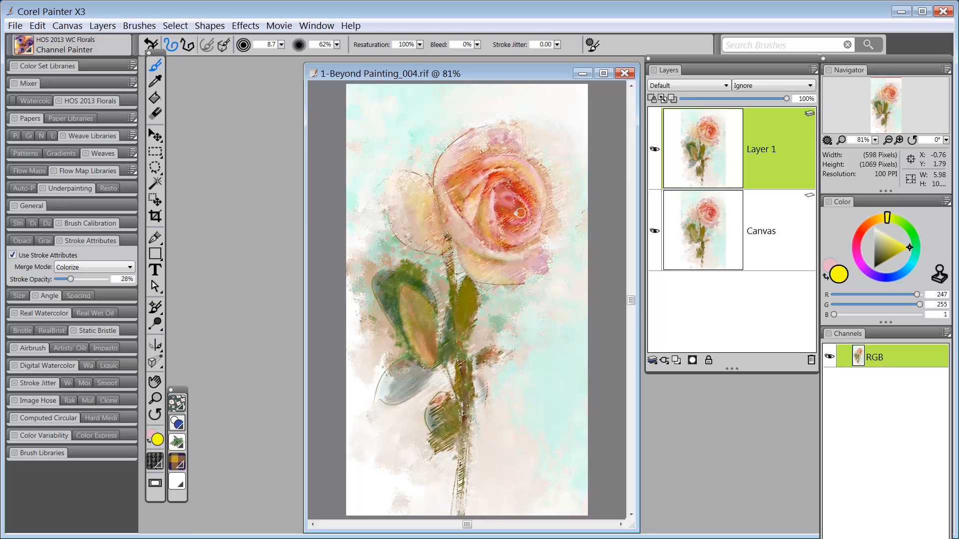
key(ctrl+alt)
drag(523, 219, 523, 220)
Set the merge mode to Screen and brighten the petal edges with light pink (R 236, G 190, B 190) sampled from the rose
click(129, 267)
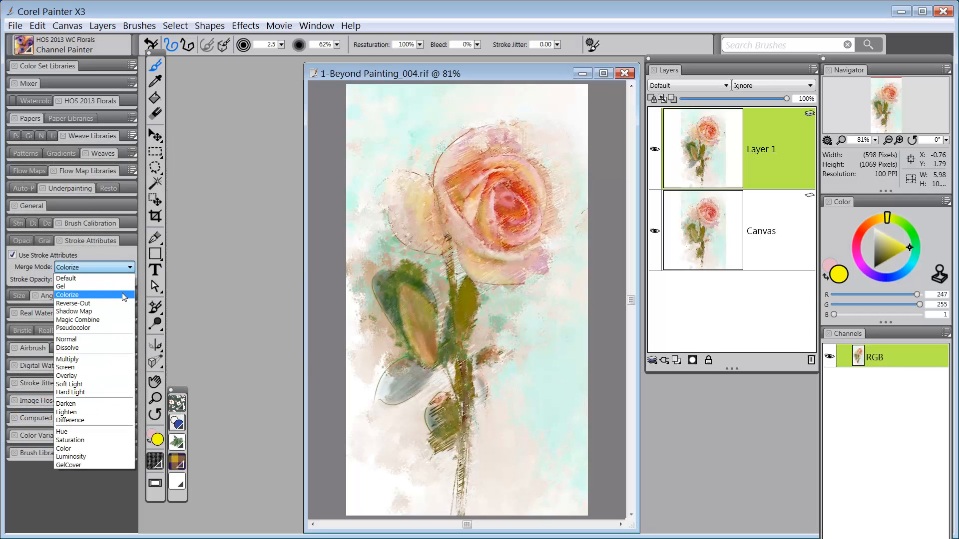
click(128, 368)
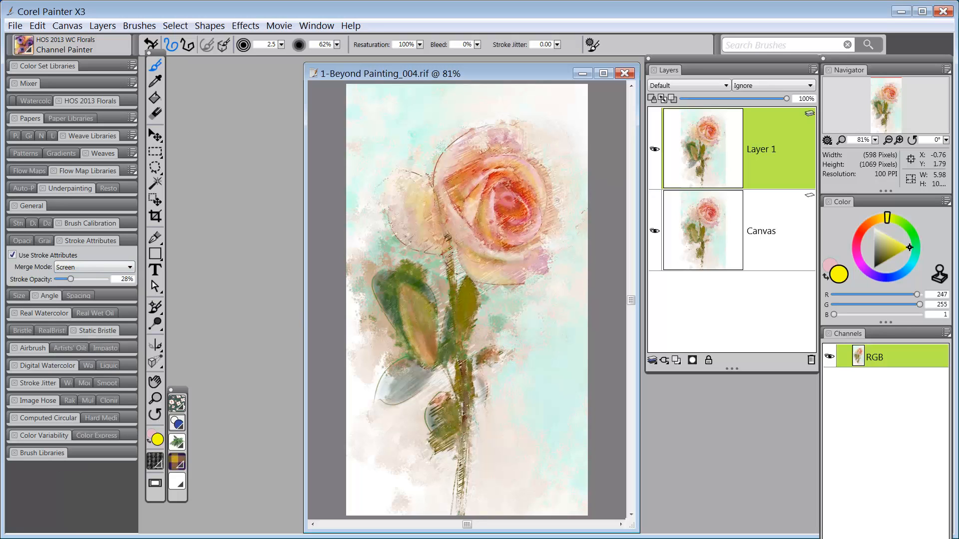
key(alt)
alt+click(494, 202)
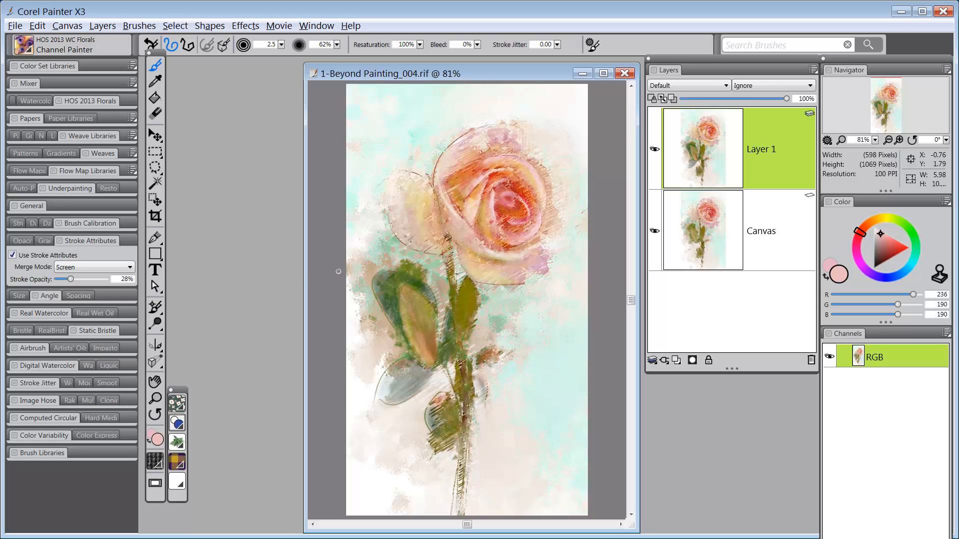
Set the merge mode to Gel, sample red from the rose (R 177, G 41, B 29), and brush it onto the large leaf at size 10
click(129, 268)
click(128, 286)
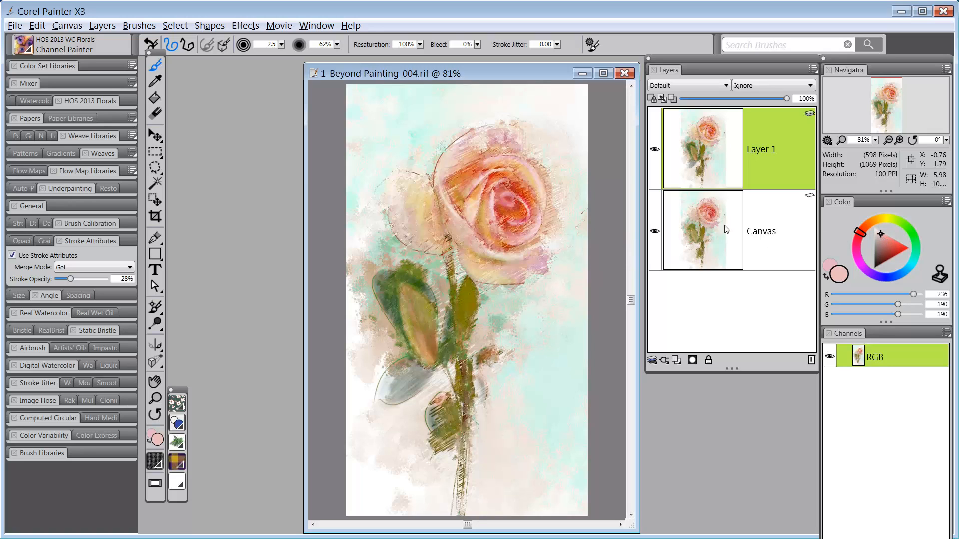
alt+click(514, 187)
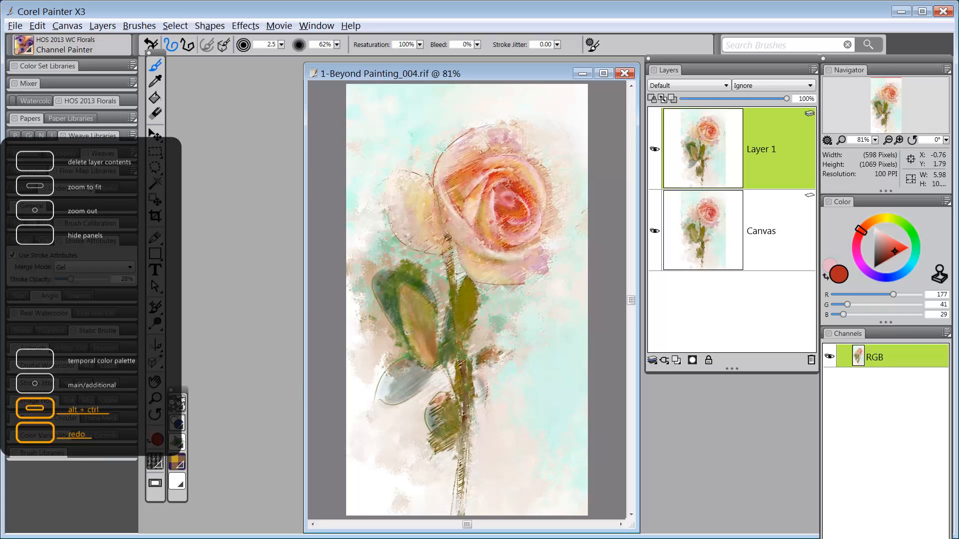
mouse_move(413, 334)
mouse_down()
mouse_move(431, 361)
mouse_move(405, 318)
mouse_move(417, 355)
mouse_move(411, 320)
mouse_move(428, 358)
mouse_move(409, 299)
mouse_move(434, 359)
mouse_move(430, 322)
mouse_move(409, 320)
mouse_move(427, 363)
mouse_move(412, 326)
mouse_up()
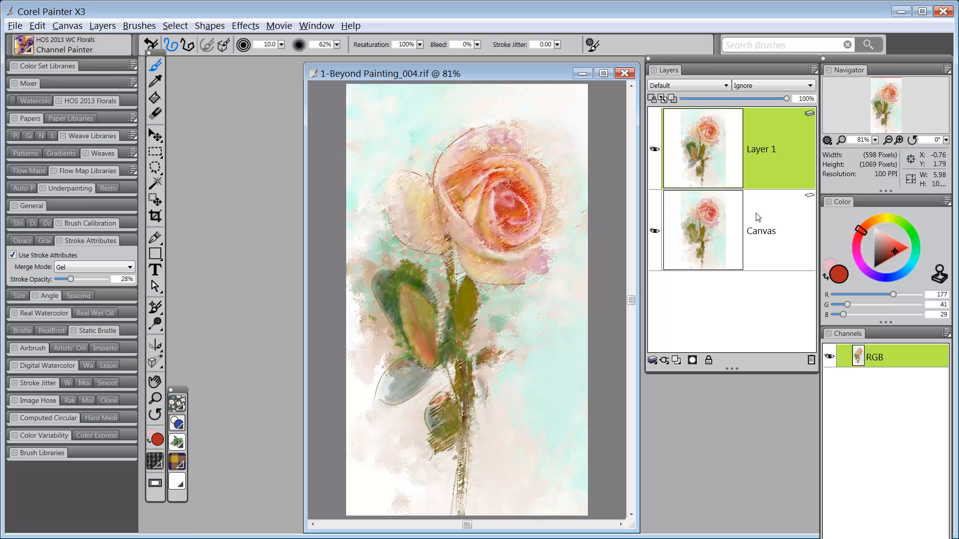
Choose green (R 108, G 147, B 1) and tint the leaves in Gel and then Colorize merge mode
click(896, 221)
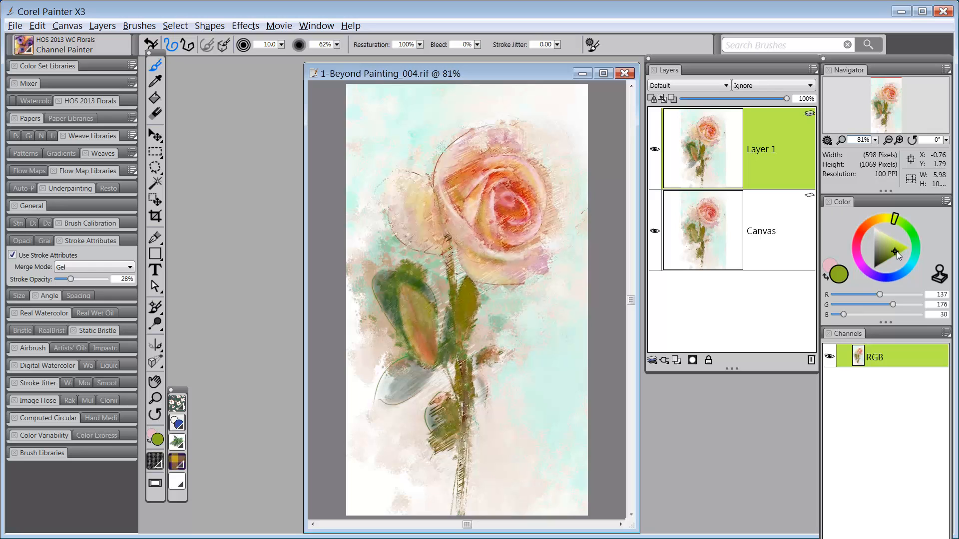
drag(897, 251, 896, 261)
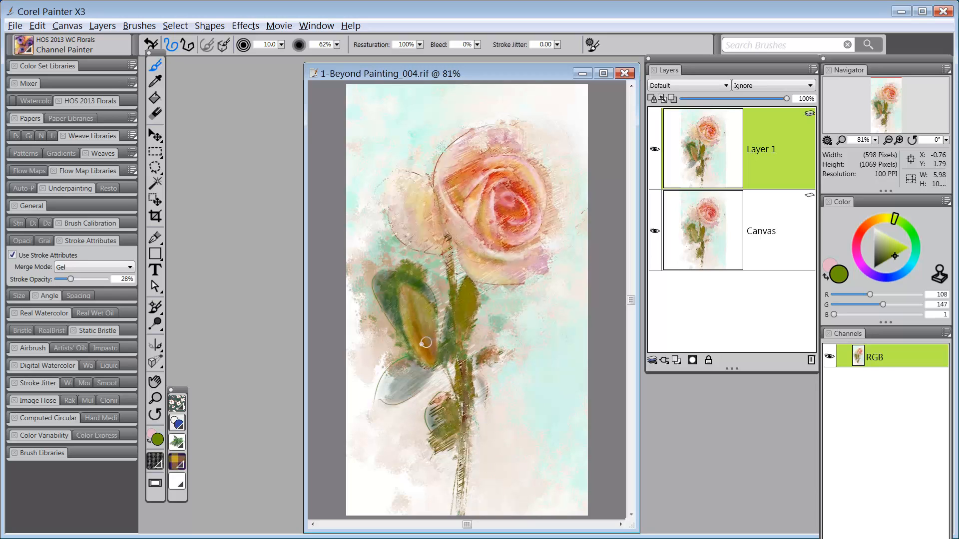
click(127, 266)
click(128, 297)
mouse_move(417, 341)
mouse_down()
mouse_move(405, 309)
mouse_move(424, 352)
mouse_move(413, 316)
mouse_move(426, 338)
mouse_move(424, 319)
mouse_move(431, 331)
mouse_move(405, 288)
mouse_move(437, 363)
mouse_move(436, 324)
mouse_up()
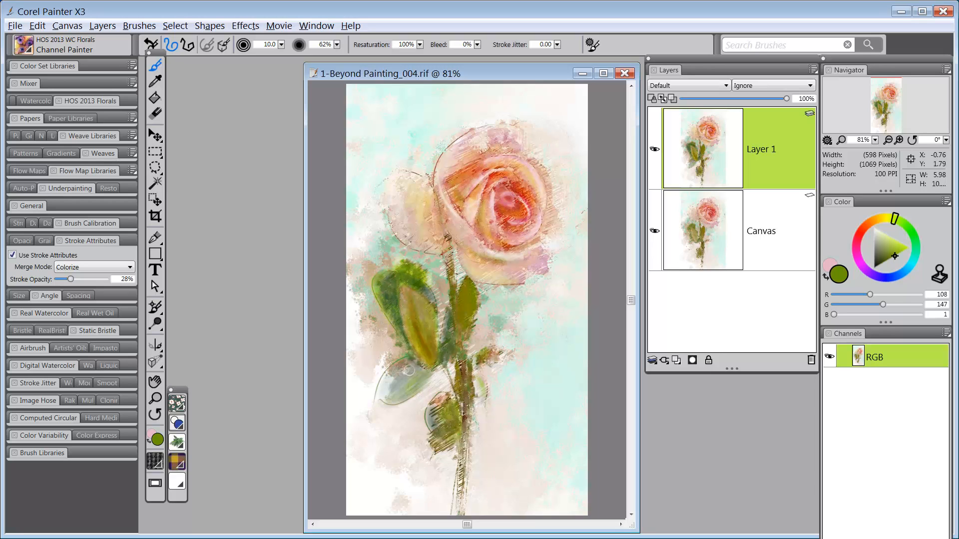
Try shading around the large leaf with sampled beige in Colorize mode and brown (R 130, G 77, B 32) in Gel mode, and undo the brown strokes
alt+click(383, 332)
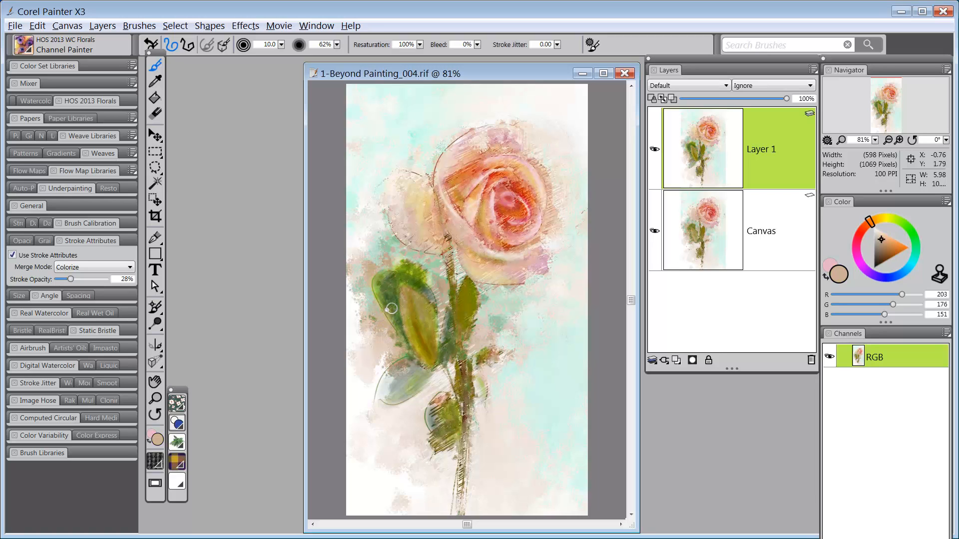
drag(389, 301, 397, 312)
click(130, 268)
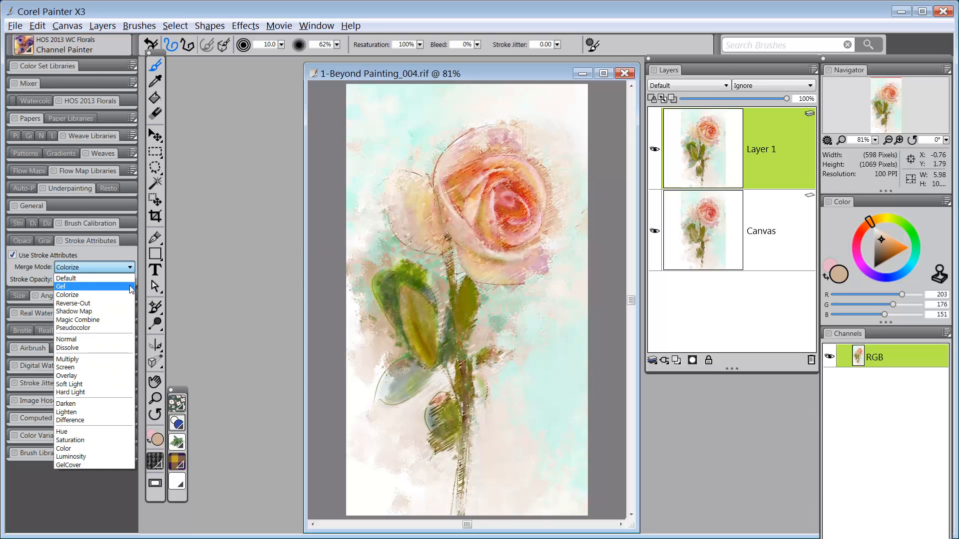
click(90, 287)
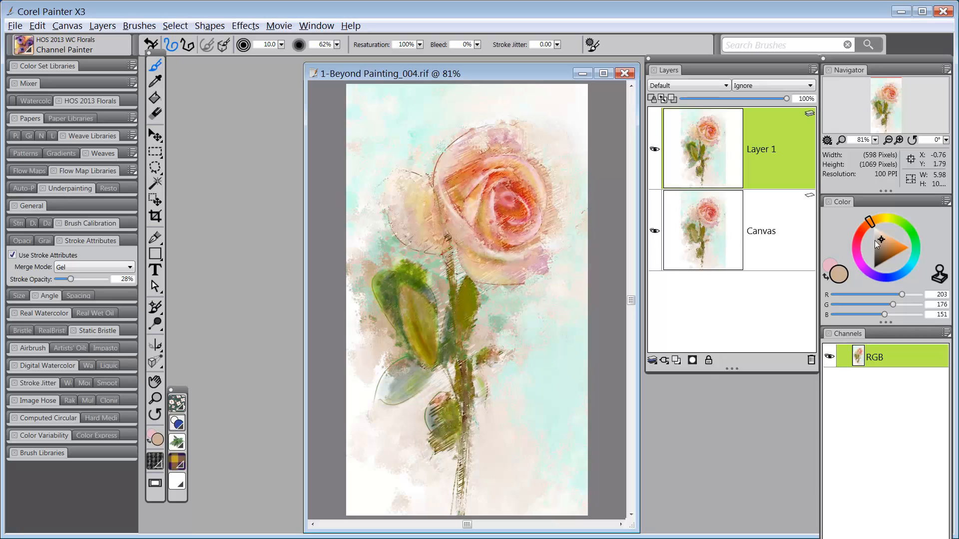
click(887, 255)
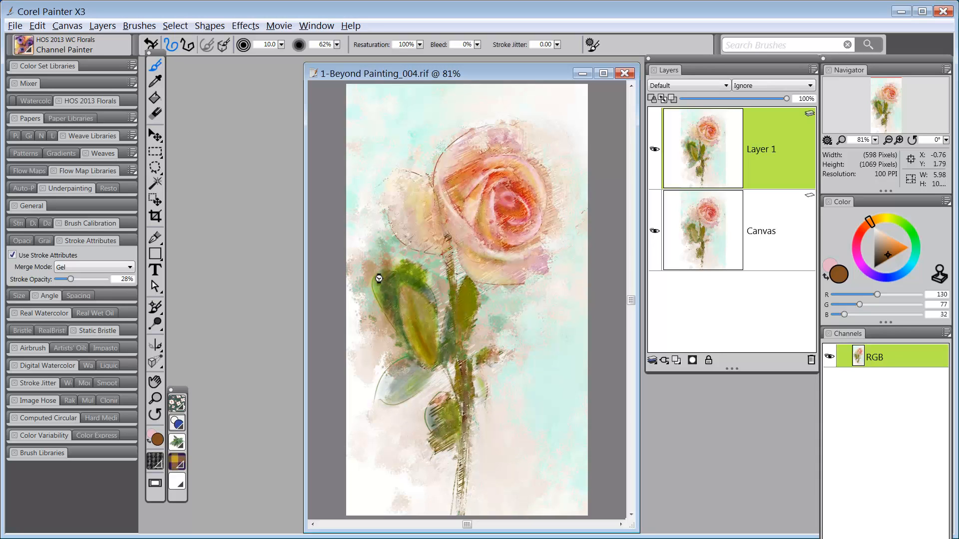
key(ctrl+z)
key(ctrl+z)
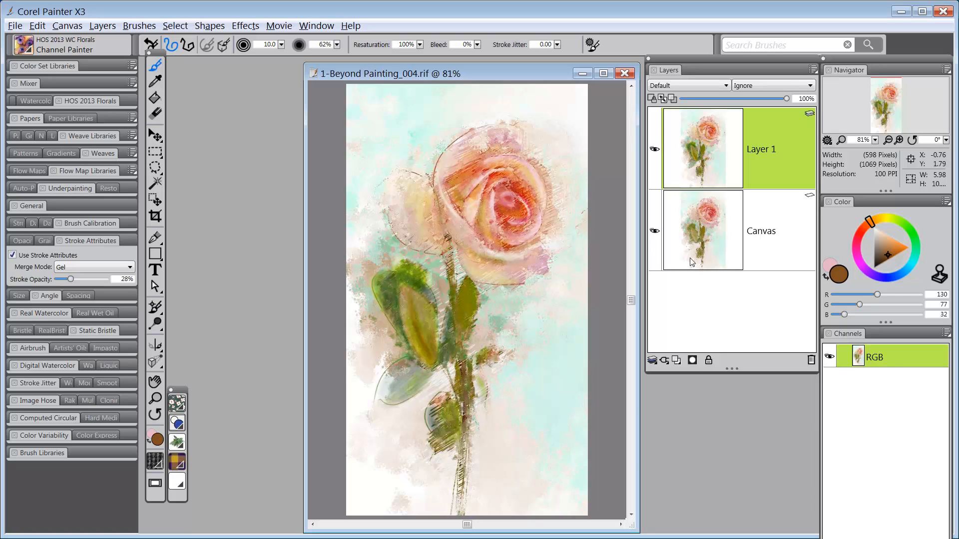
Add a layer mask to Layer 1, turn off Stroke Attributes, and paint black on the mask over parts of the large leaf
click(693, 360)
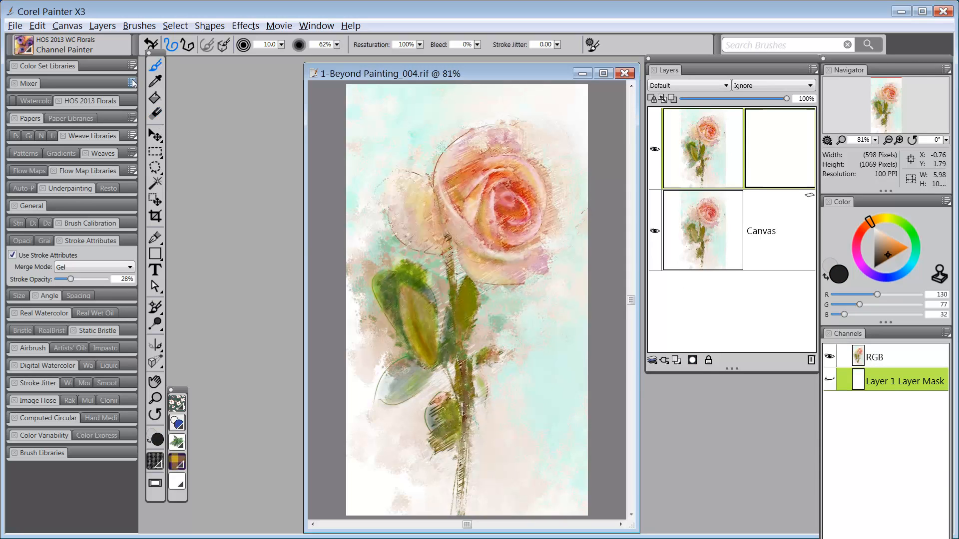
click(12, 255)
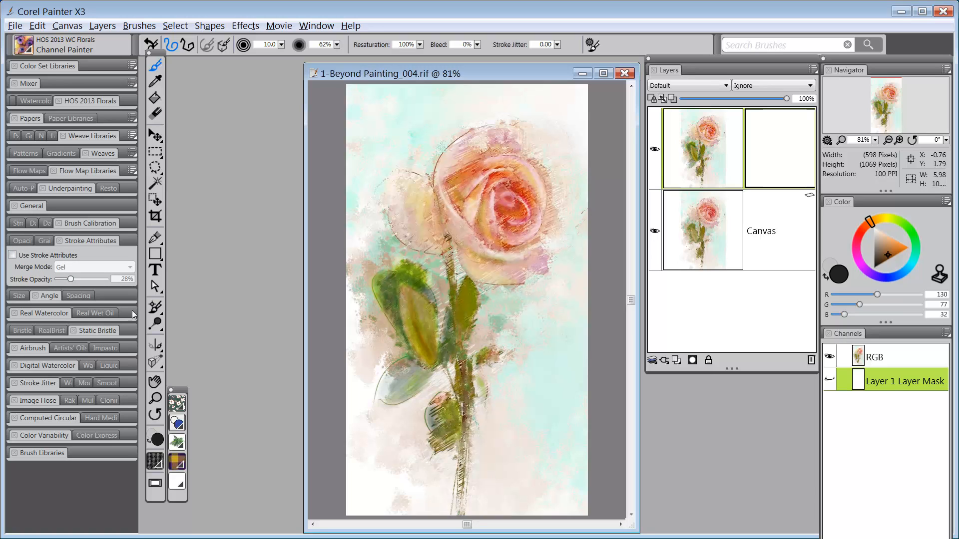
drag(881, 252, 871, 278)
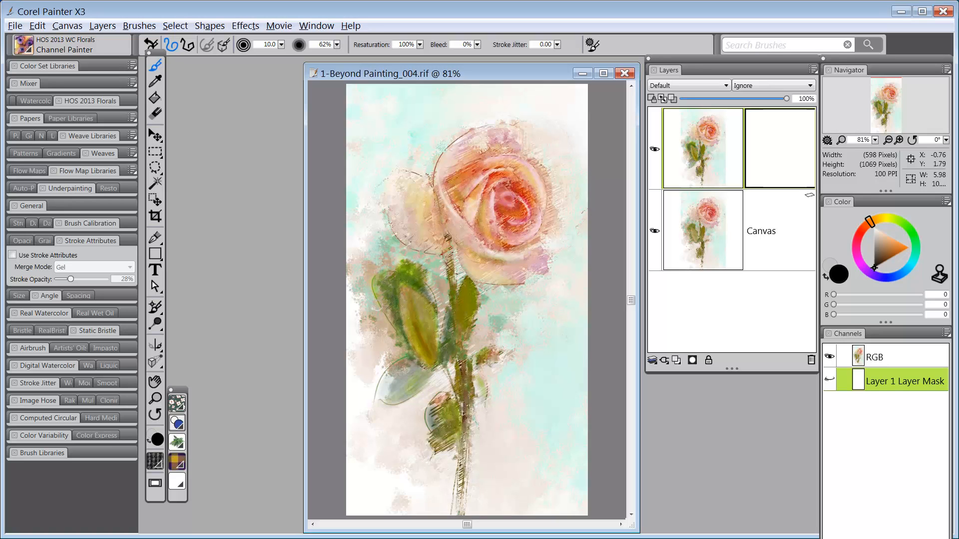
mouse_move(406, 339)
mouse_down()
mouse_move(411, 348)
mouse_move(397, 342)
mouse_move(409, 340)
mouse_move(426, 362)
mouse_up()
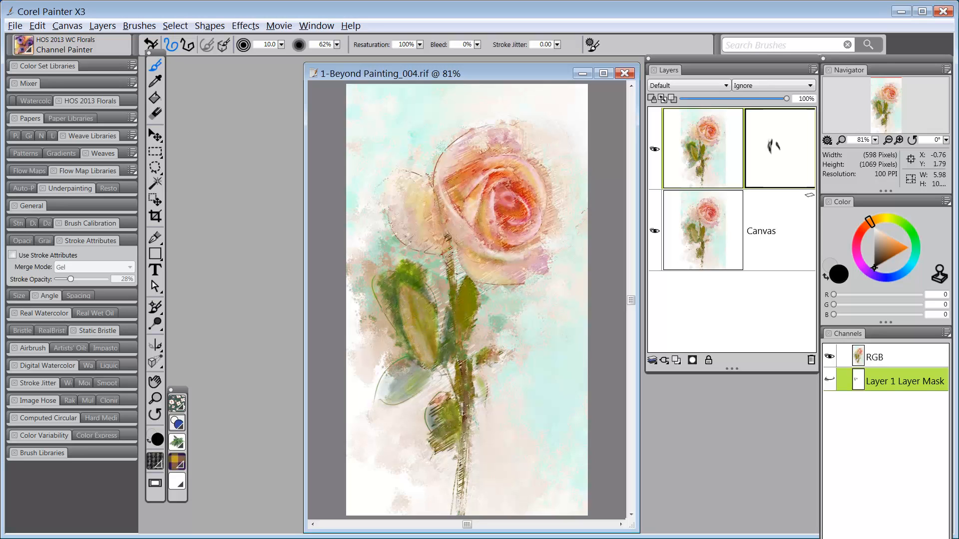
Paint black over parts of the leaves and rose on the layer mask, and blend the pale lower leaf with grey (R 89, G 89, B 89)
mouse_move(440, 399)
mouse_down()
mouse_move(417, 358)
mouse_move(415, 325)
mouse_up()
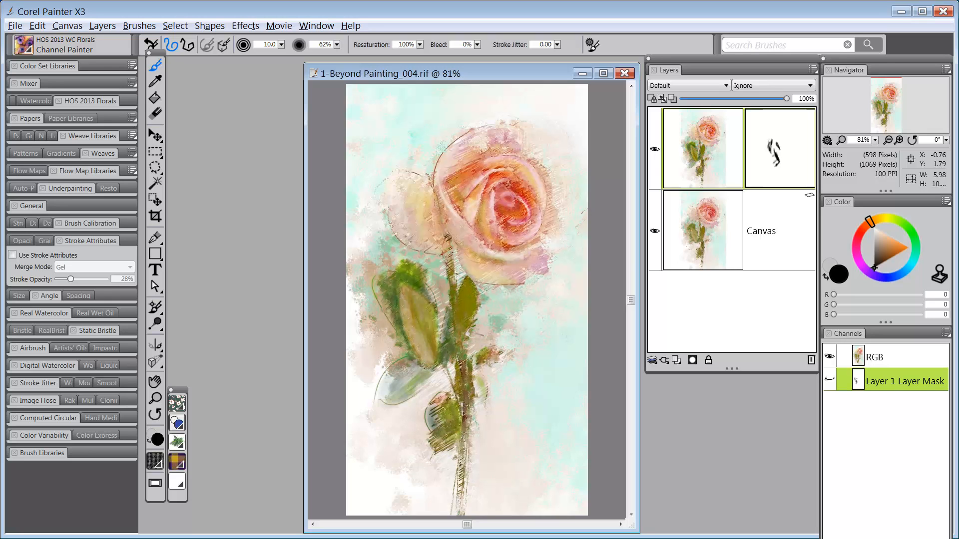
drag(472, 310, 482, 315)
drag(494, 185, 497, 244)
drag(880, 244, 873, 253)
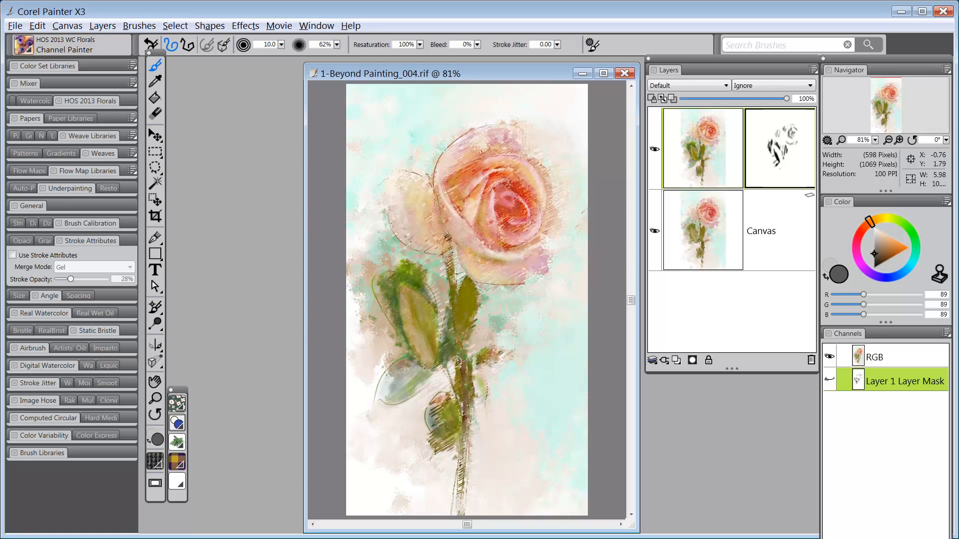
mouse_move(424, 378)
mouse_down()
mouse_move(408, 388)
mouse_move(416, 388)
mouse_up()
scroll(235, 483, down, 2)
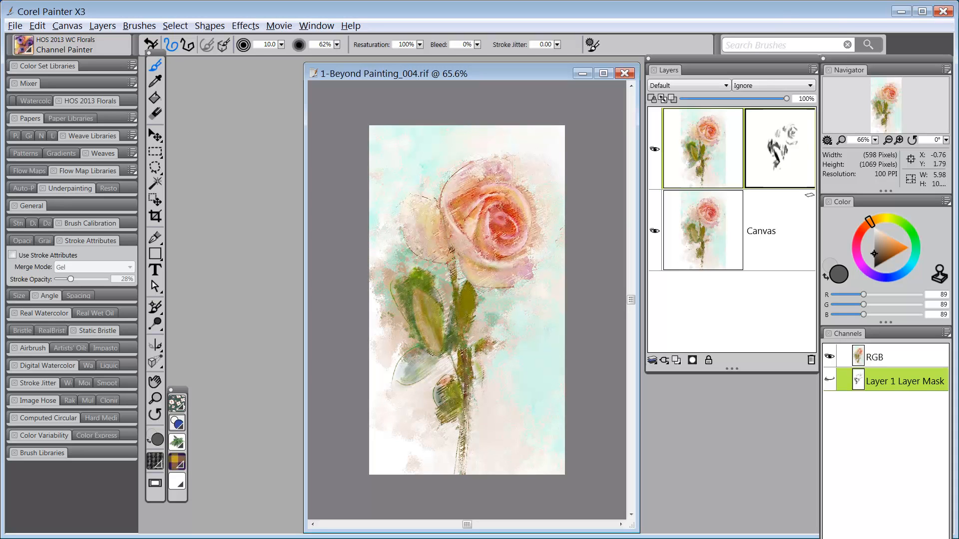
Apply the layer mask to Layer 1 and save the painting as a new iterative version
right_click(759, 173)
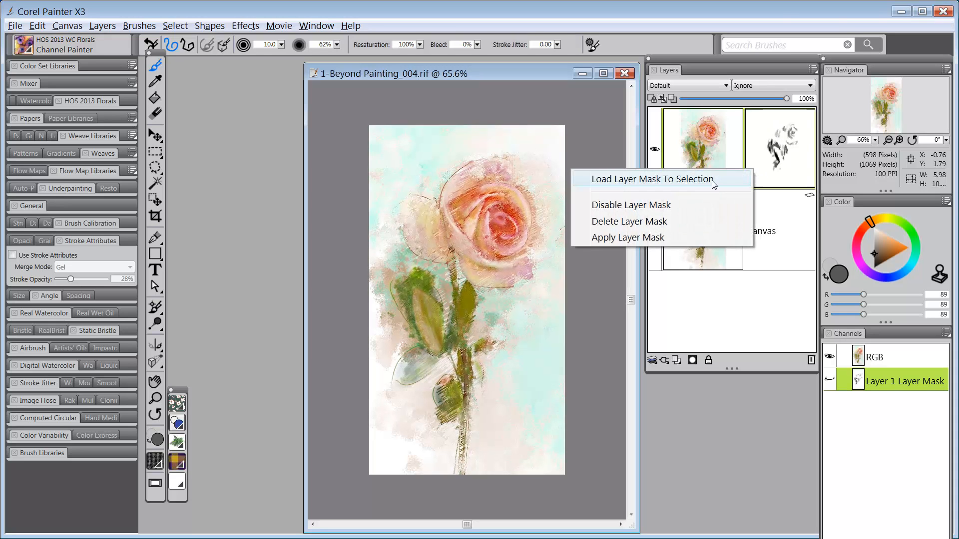
click(661, 239)
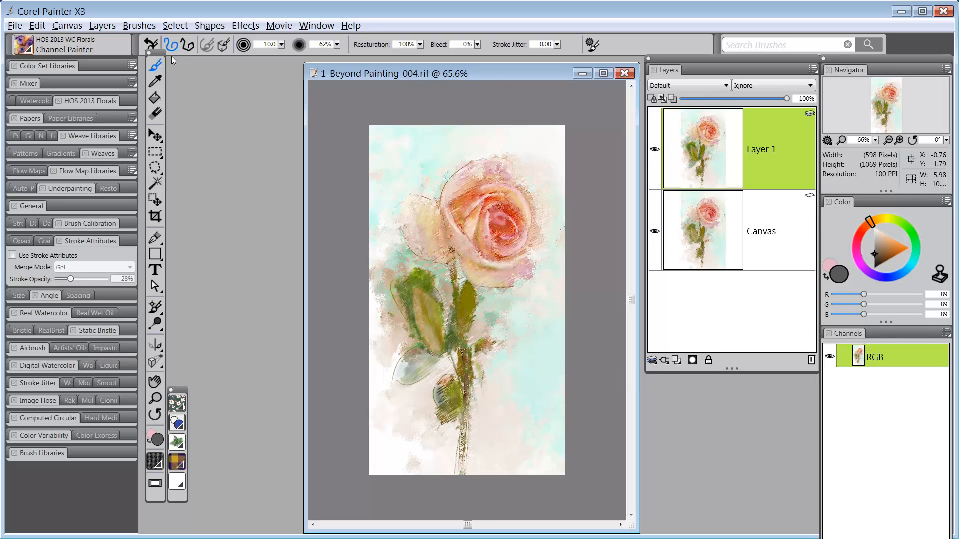
click(15, 26)
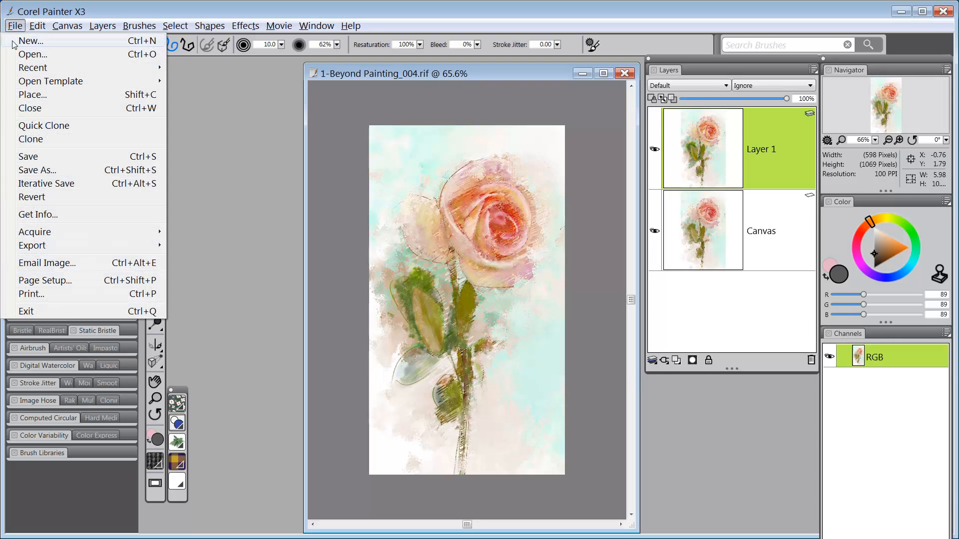
click(56, 184)
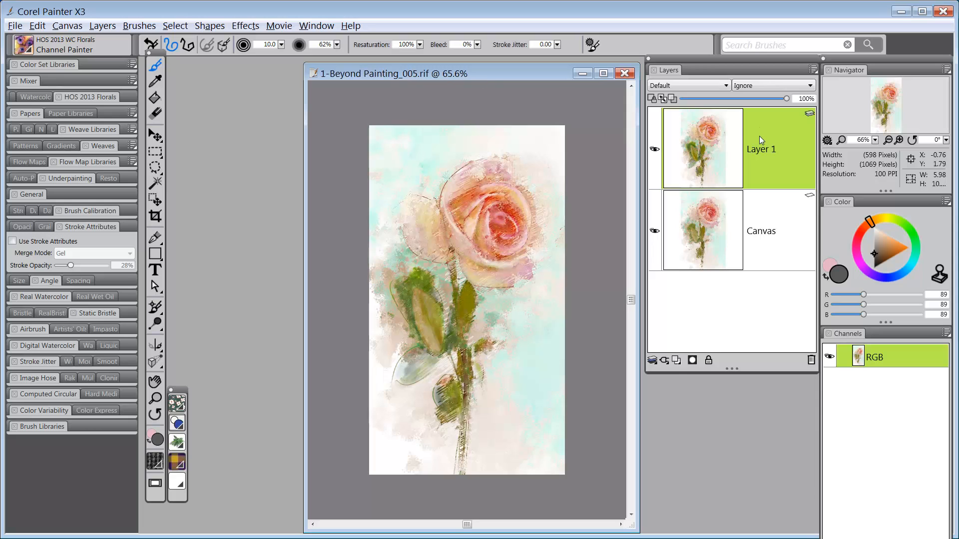
Drop Layer 1 onto the canvas, keeping the document open
click(652, 360)
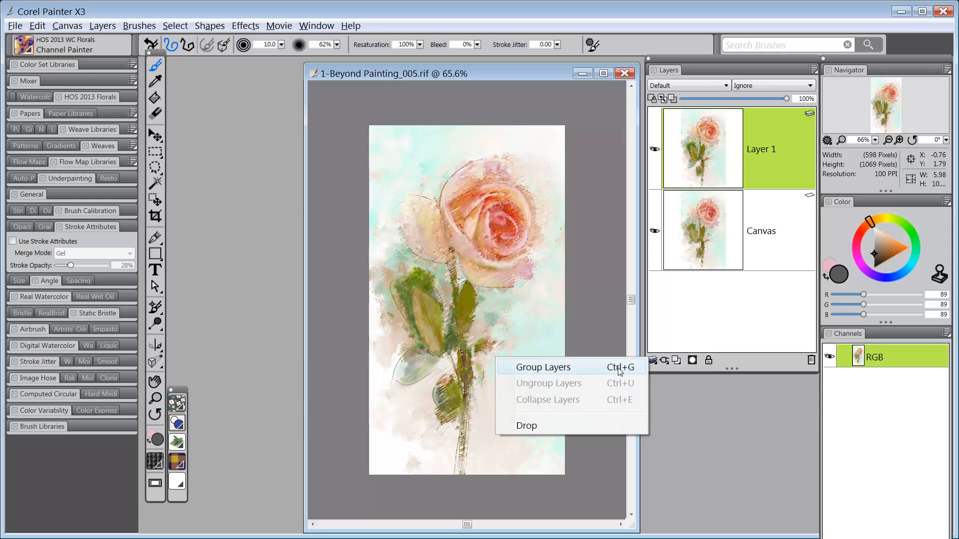
click(573, 427)
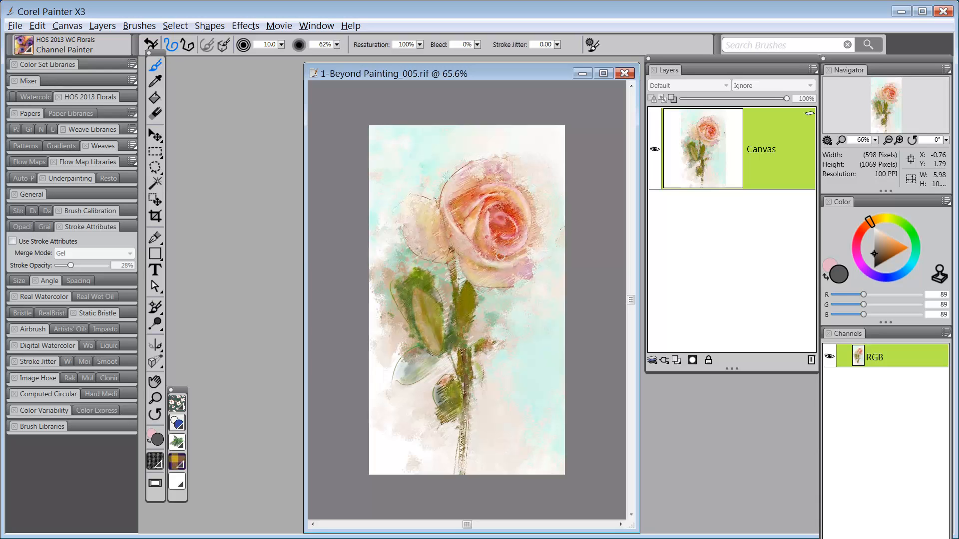
key(ctrl+w)
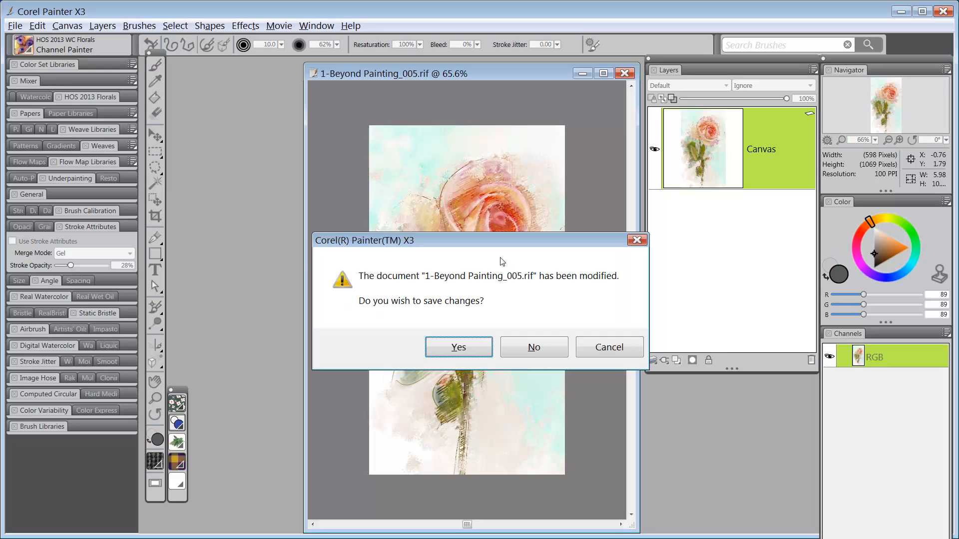
click(610, 355)
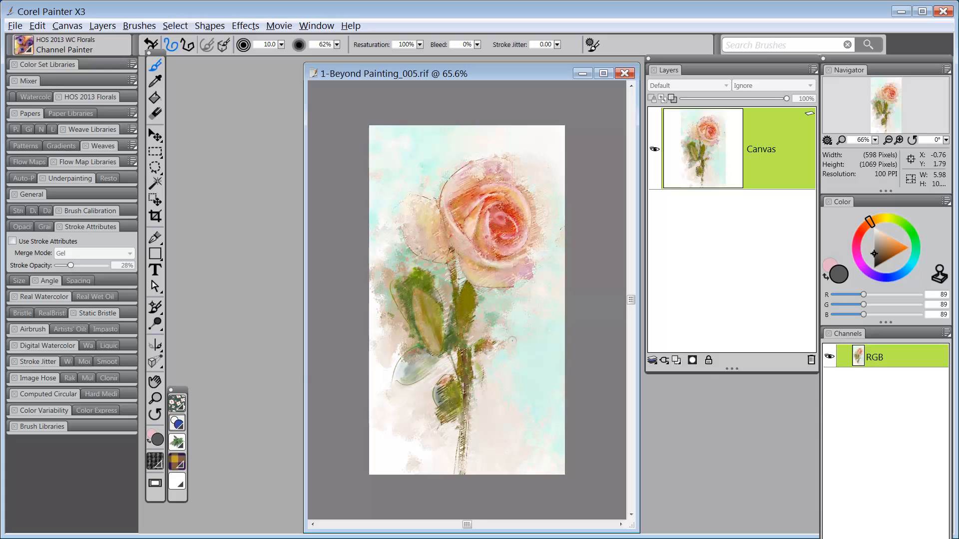
Select the entire canvas and float a copy of it as a new layer with the Layer Adjuster tool
key(ctrl+a)
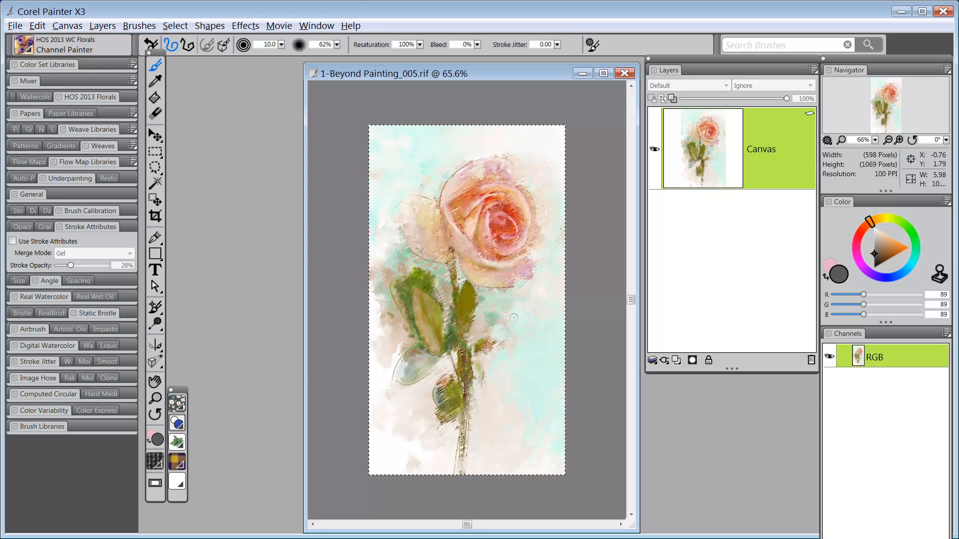
click(155, 135)
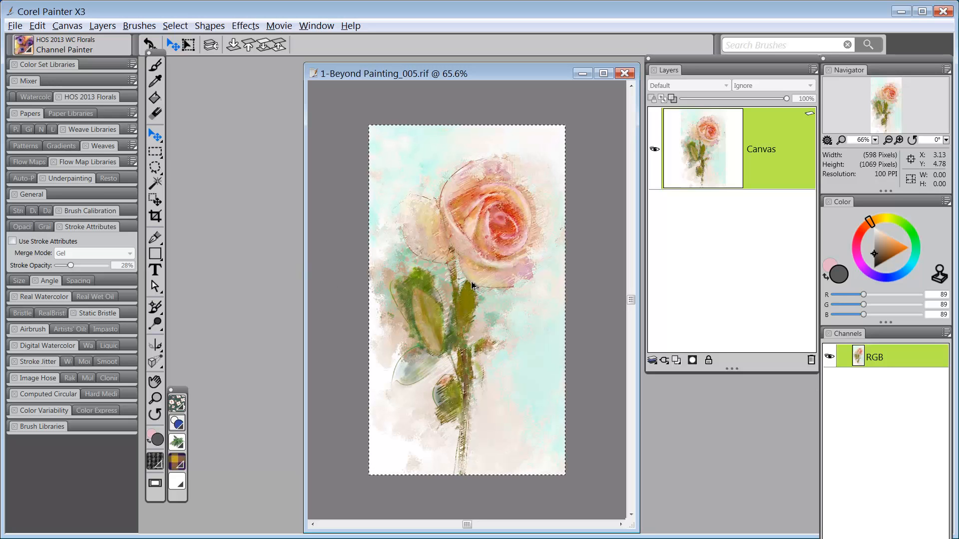
click(473, 286)
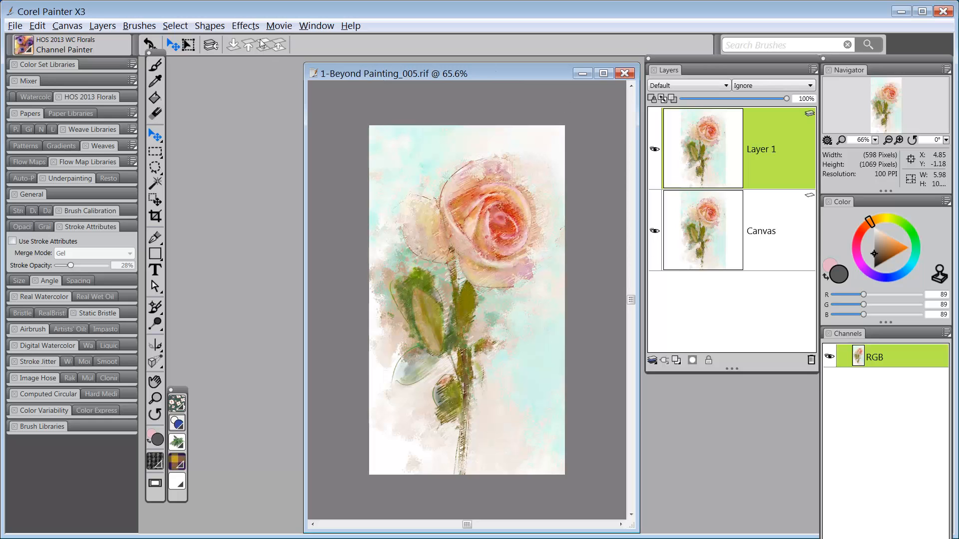
click(250, 27)
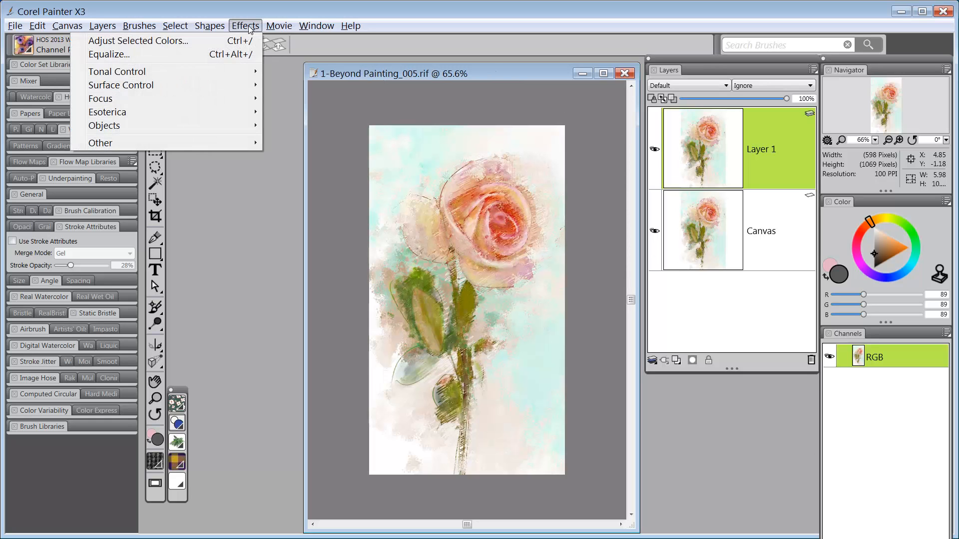
click(188, 46)
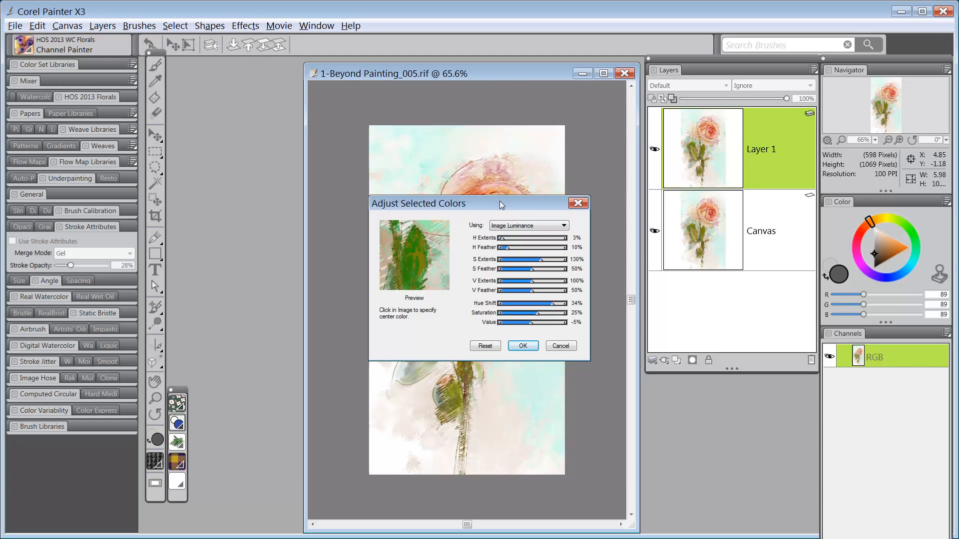
click(561, 346)
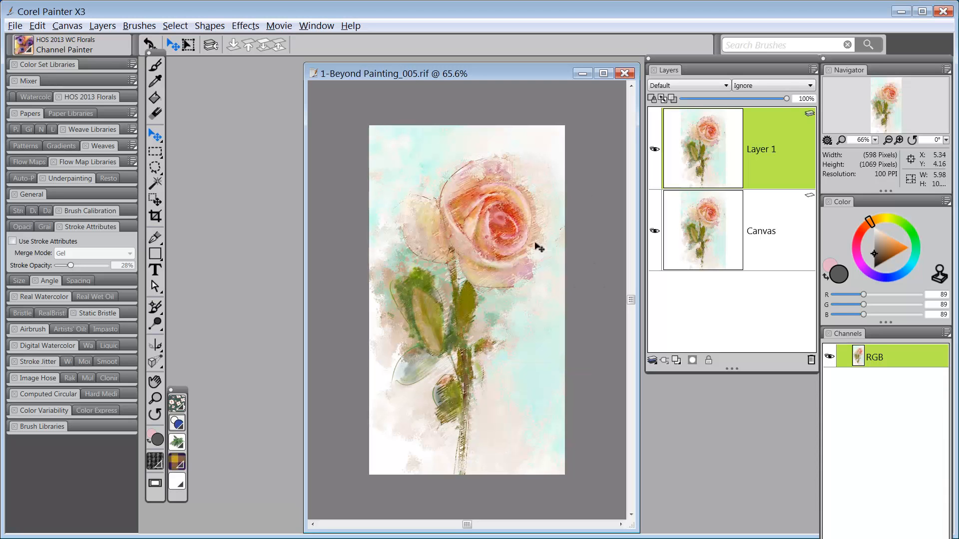
Start the Adjust Colors effect on Layer 1 and set its Value to -100%, keeping the whole painting in view
click(246, 26)
mouse_move(195, 40)
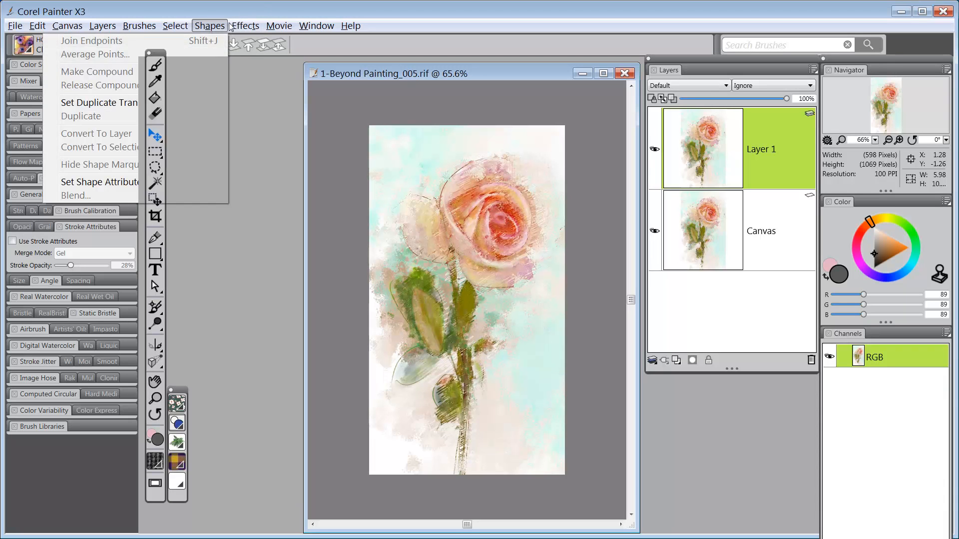
mouse_move(236, 30)
mouse_move(190, 75)
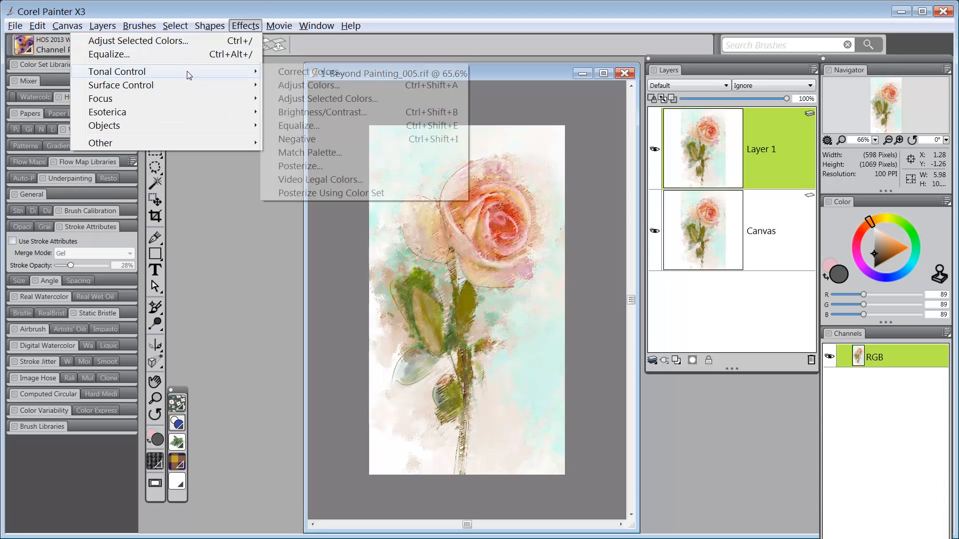
click(325, 86)
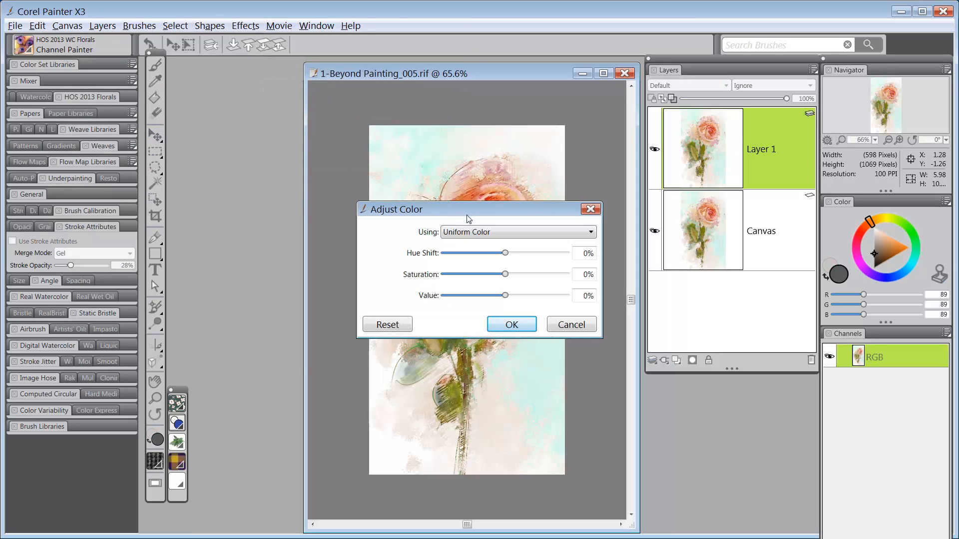
drag(477, 208, 224, 118)
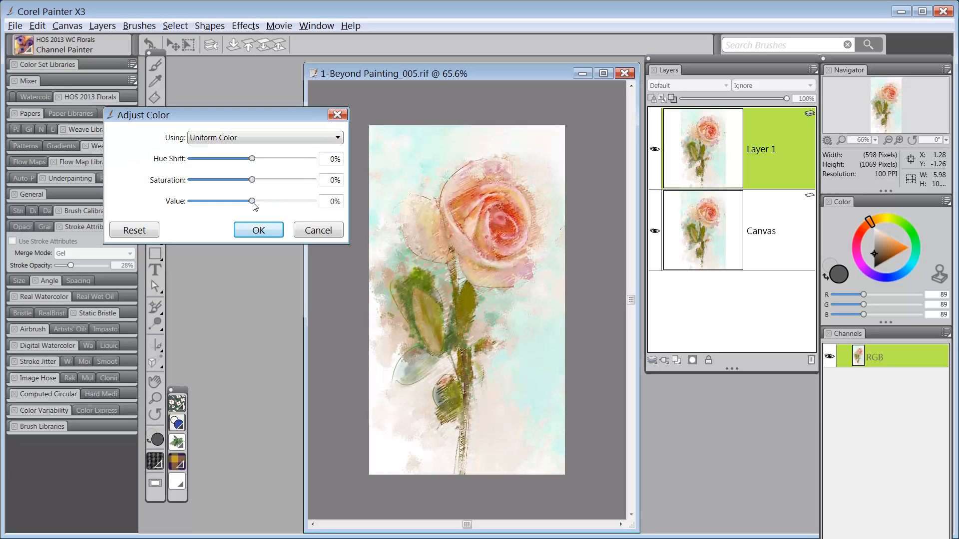
drag(253, 202, 210, 206)
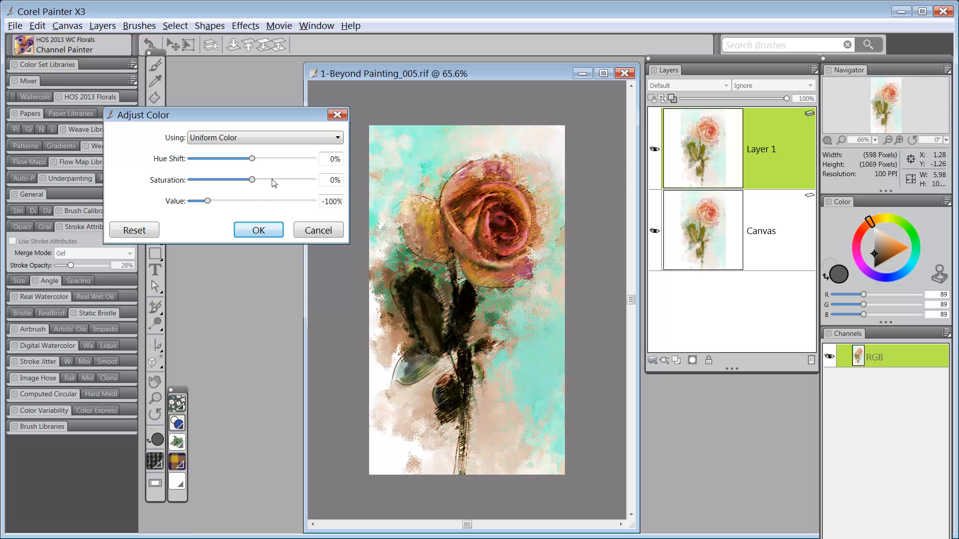
Base the color adjustment on Paper, fine-tune its Value, and apply it to Layer 1
click(338, 139)
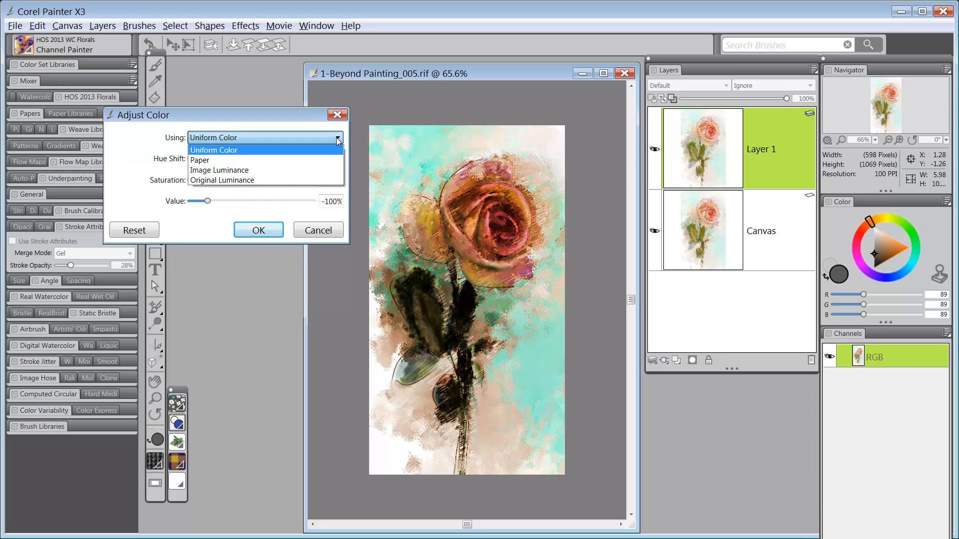
click(338, 161)
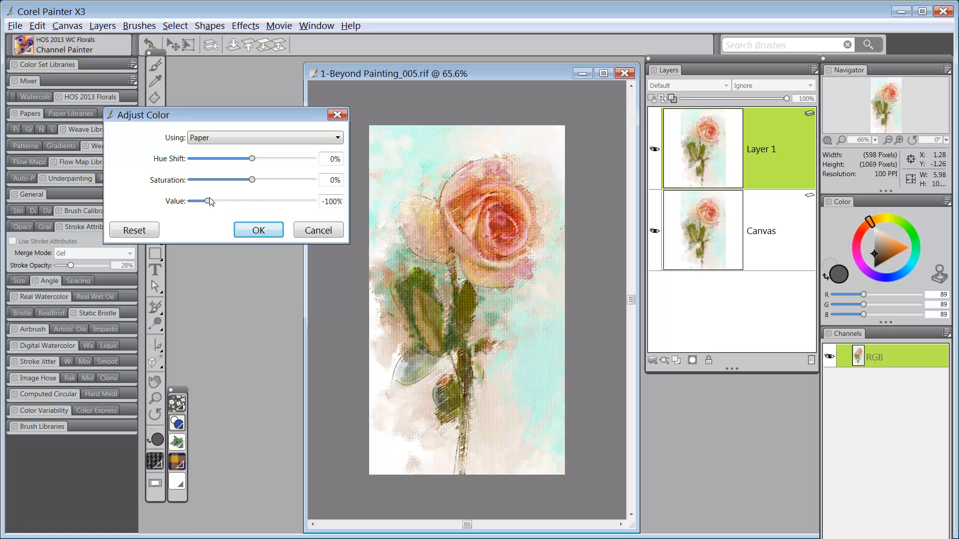
drag(209, 202, 219, 201)
drag(219, 200, 210, 202)
click(276, 232)
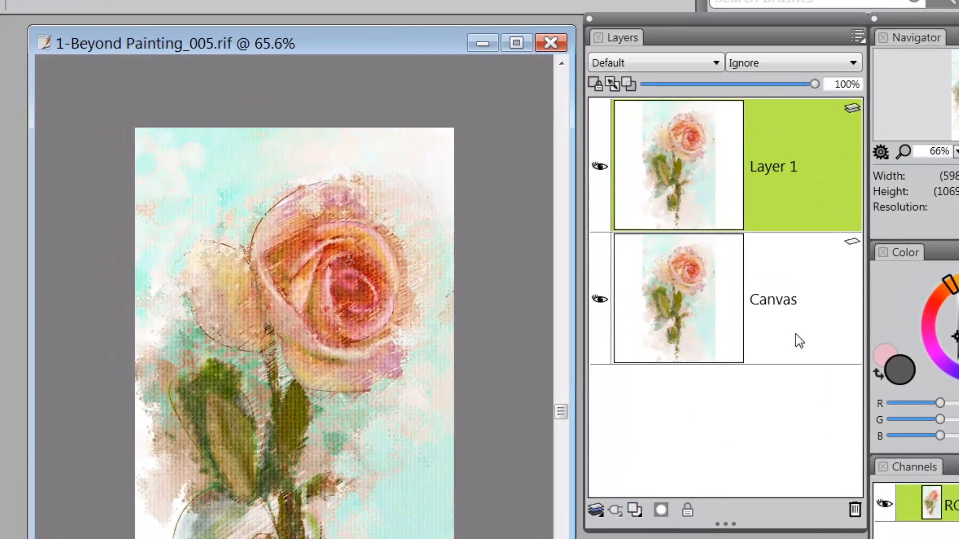
Add a layer mask to Layer 1 and set the brush color to black for painting on it
click(796, 334)
click(814, 177)
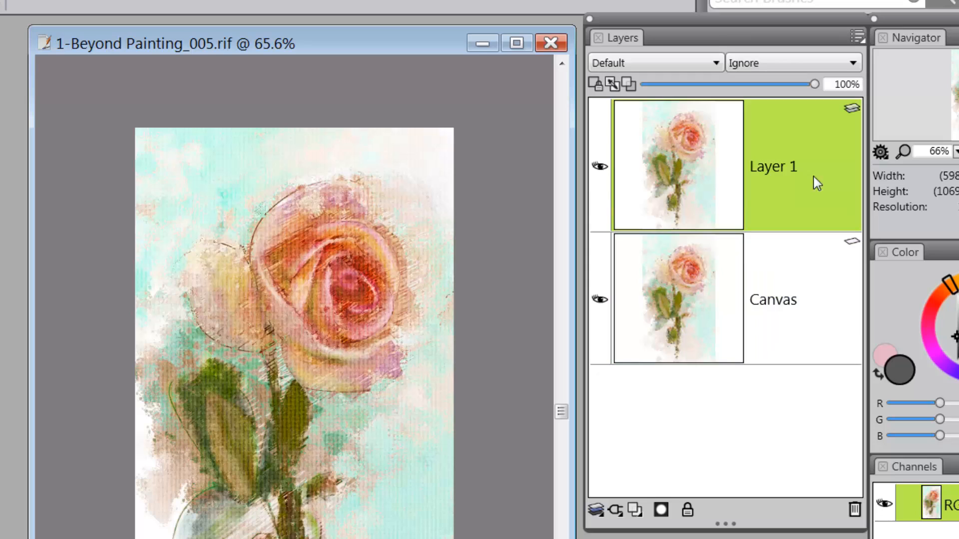
click(661, 510)
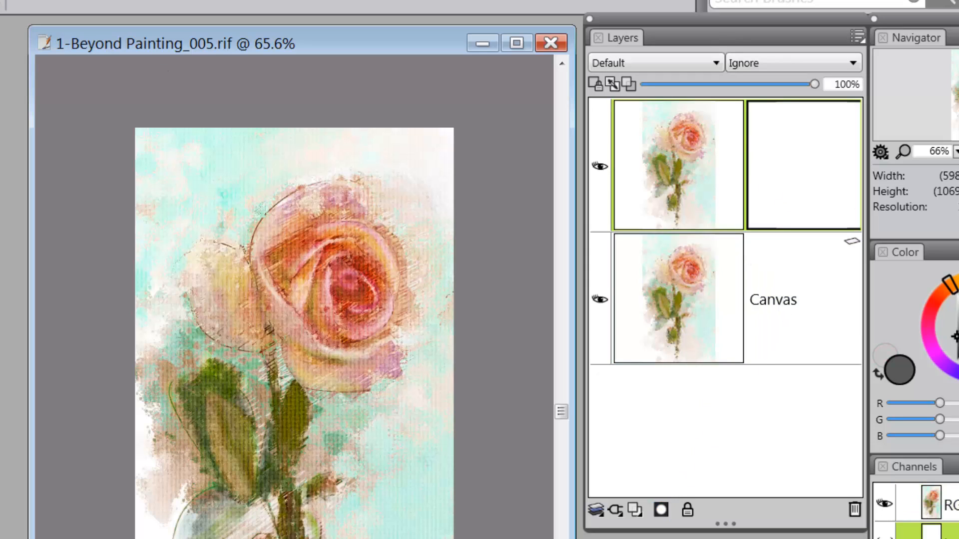
key(b)
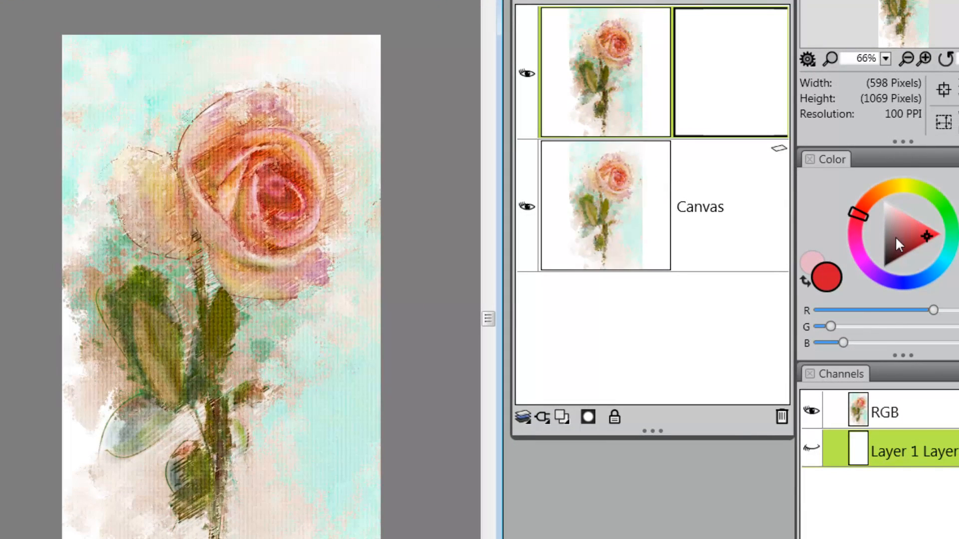
drag(895, 236, 873, 290)
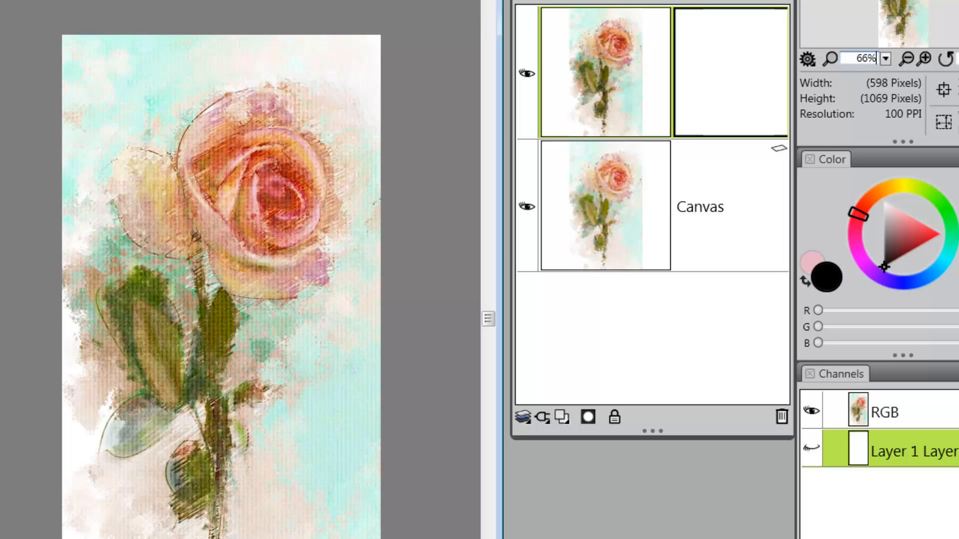
click(344, 122)
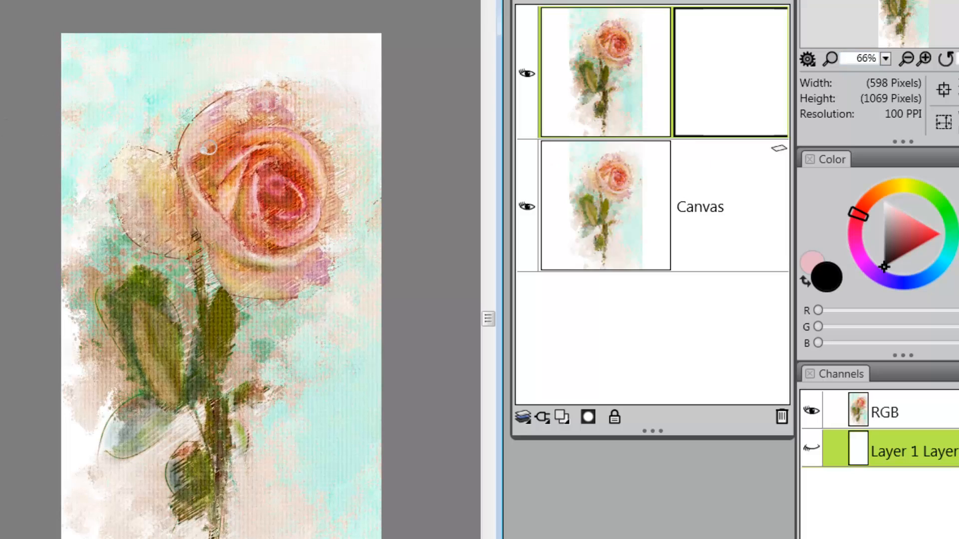
Paint black on the layer mask over the rose, bud, leaves and stem to hide the paper texture there
drag(238, 173, 257, 193)
mouse_move(189, 176)
mouse_down()
mouse_move(224, 110)
mouse_move(238, 129)
mouse_move(266, 108)
mouse_move(282, 121)
mouse_move(210, 184)
mouse_move(197, 165)
mouse_move(226, 241)
mouse_move(250, 152)
mouse_move(296, 151)
mouse_move(304, 167)
mouse_move(308, 150)
mouse_move(319, 213)
mouse_move(304, 218)
mouse_move(294, 157)
mouse_move(266, 170)
mouse_move(289, 176)
mouse_move(255, 202)
mouse_move(292, 211)
mouse_move(312, 202)
mouse_move(313, 220)
mouse_move(279, 239)
mouse_move(244, 218)
mouse_move(261, 231)
mouse_move(247, 240)
mouse_move(293, 226)
mouse_move(259, 239)
mouse_move(297, 227)
mouse_move(267, 245)
mouse_move(308, 244)
mouse_move(300, 257)
mouse_move(311, 248)
mouse_move(278, 285)
mouse_move(231, 268)
mouse_move(251, 274)
mouse_move(202, 233)
mouse_move(194, 212)
mouse_move(183, 233)
mouse_move(168, 185)
mouse_move(149, 161)
mouse_move(168, 229)
mouse_move(140, 164)
mouse_move(160, 232)
mouse_move(147, 192)
mouse_move(131, 190)
mouse_move(129, 156)
mouse_move(159, 150)
mouse_move(189, 228)
mouse_move(352, 150)
mouse_move(193, 261)
mouse_up()
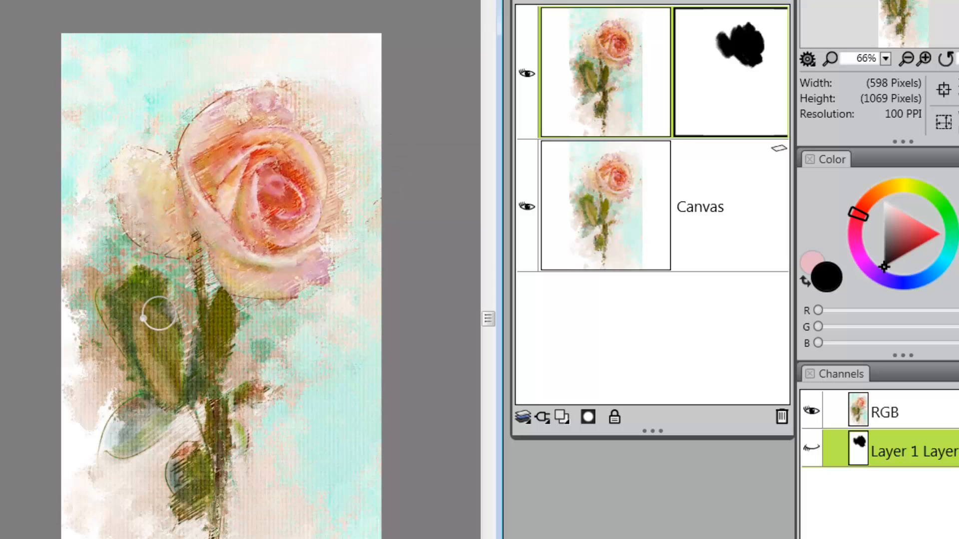
mouse_move(153, 347)
mouse_down()
mouse_move(139, 320)
mouse_move(147, 313)
mouse_move(164, 327)
mouse_move(175, 388)
mouse_move(136, 330)
mouse_move(167, 378)
mouse_move(163, 414)
mouse_move(150, 406)
mouse_move(135, 424)
mouse_move(188, 383)
mouse_move(218, 311)
mouse_move(210, 379)
mouse_move(206, 347)
mouse_move(182, 353)
mouse_move(212, 333)
mouse_up()
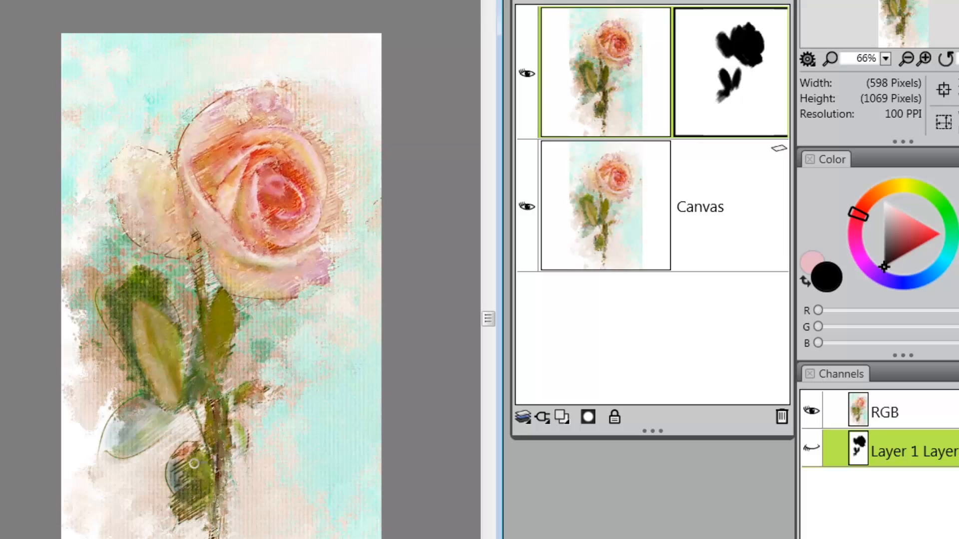
mouse_move(194, 463)
mouse_down()
mouse_move(185, 484)
mouse_move(203, 467)
mouse_move(199, 486)
mouse_move(207, 484)
mouse_move(184, 497)
mouse_move(189, 486)
mouse_move(188, 513)
mouse_move(208, 497)
mouse_move(190, 467)
mouse_up()
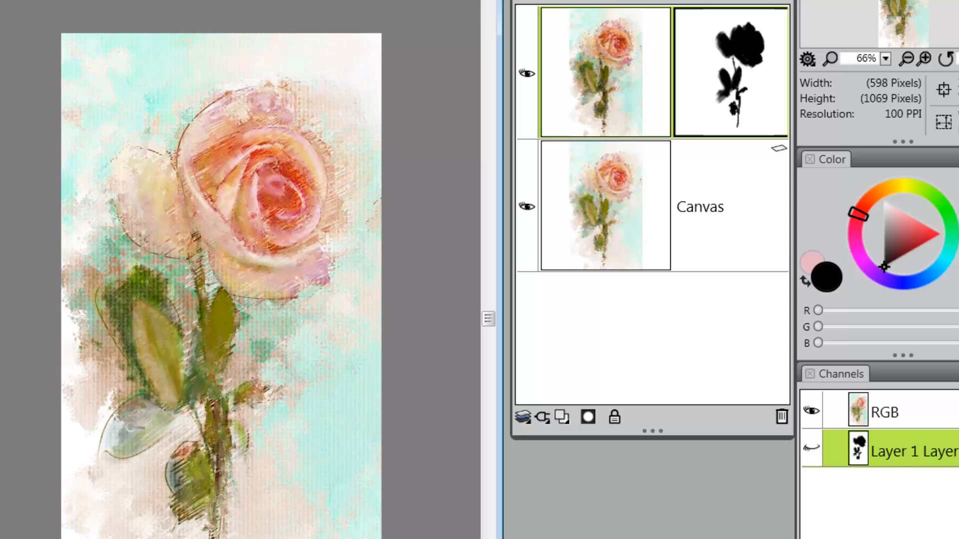
Try extending the black mask over the pale lower leaf and the outer edge of the large leaf
mouse_move(131, 427)
mouse_down()
mouse_move(143, 436)
mouse_move(120, 451)
mouse_move(156, 440)
mouse_up()
mouse_move(121, 294)
mouse_down()
mouse_move(129, 334)
mouse_move(130, 301)
mouse_move(136, 356)
mouse_move(113, 299)
mouse_move(121, 342)
mouse_move(103, 298)
mouse_move(108, 285)
mouse_move(100, 293)
mouse_move(116, 322)
mouse_move(121, 285)
mouse_up()
drag(132, 338, 166, 419)
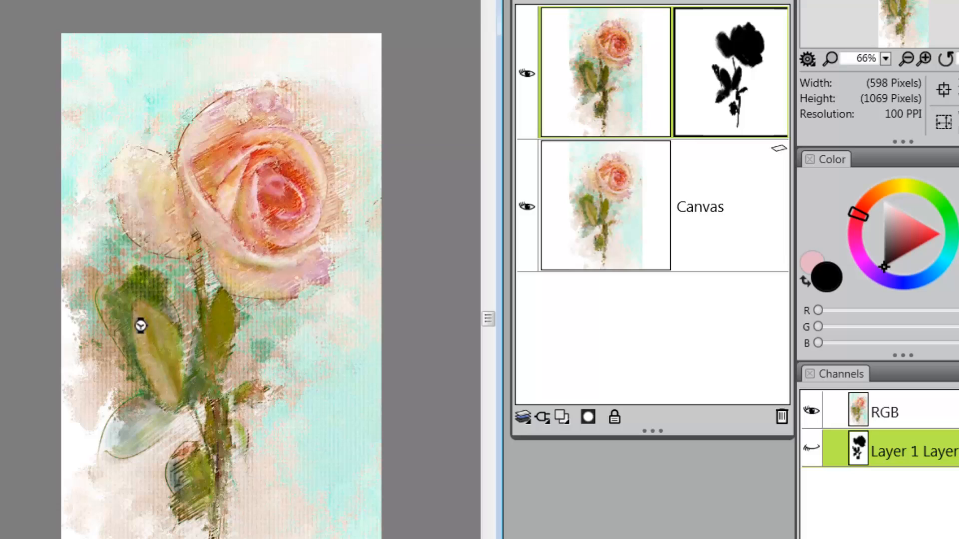
drag(133, 325, 132, 319)
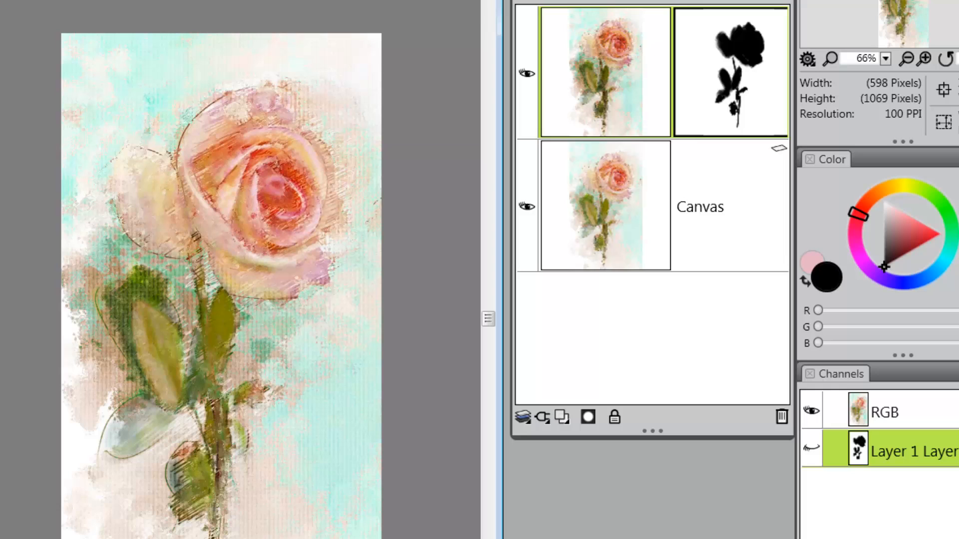
Apply the layer mask permanently to Layer 1 and save the painting as a new iteration with Iterative Save
right_click(764, 111)
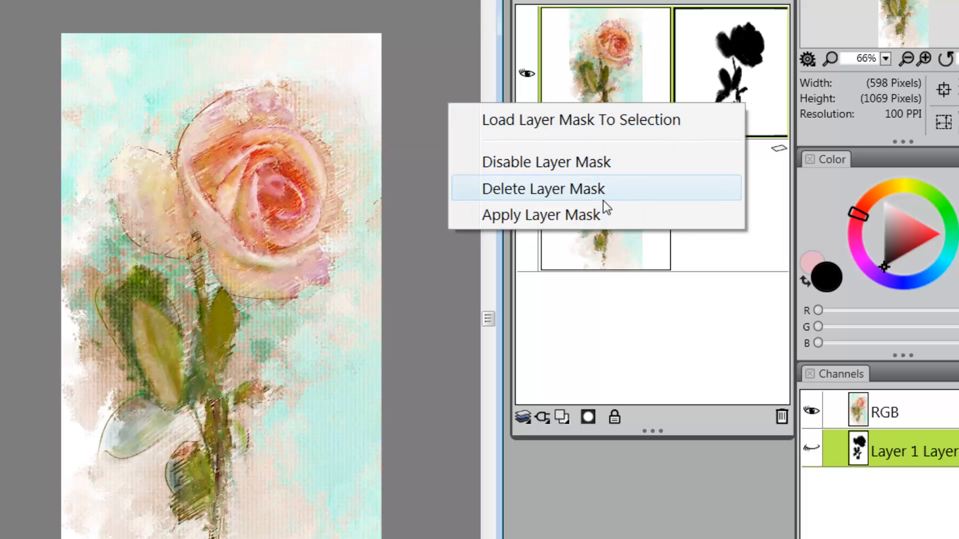
click(597, 212)
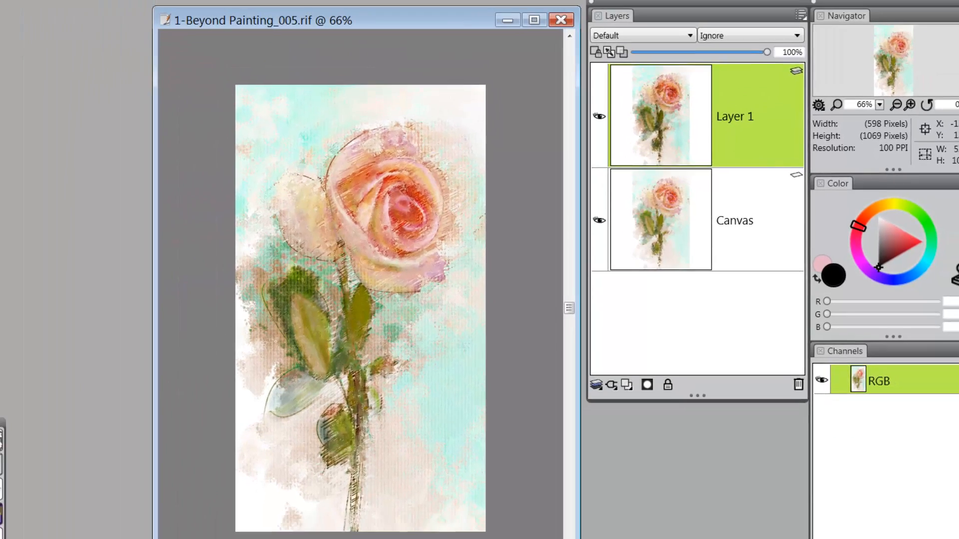
click(15, 26)
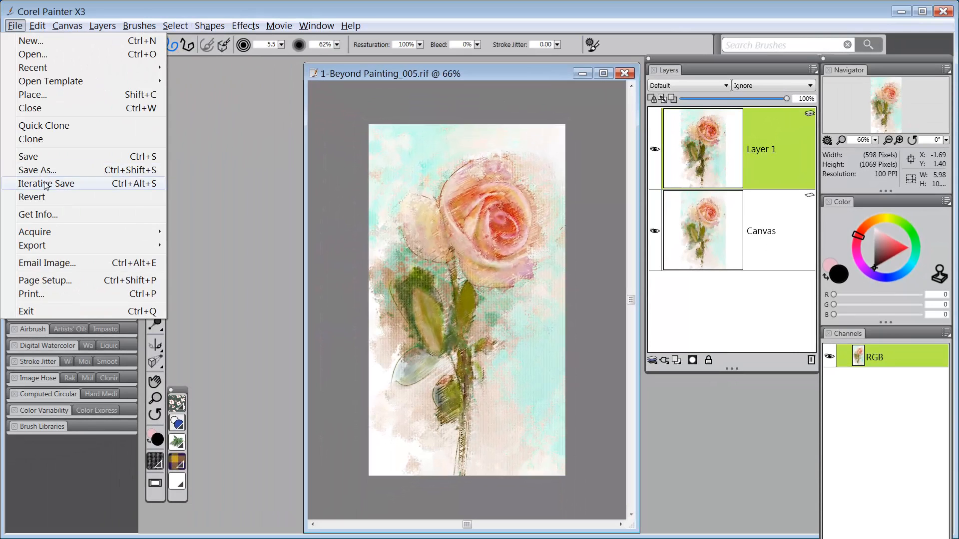
click(46, 184)
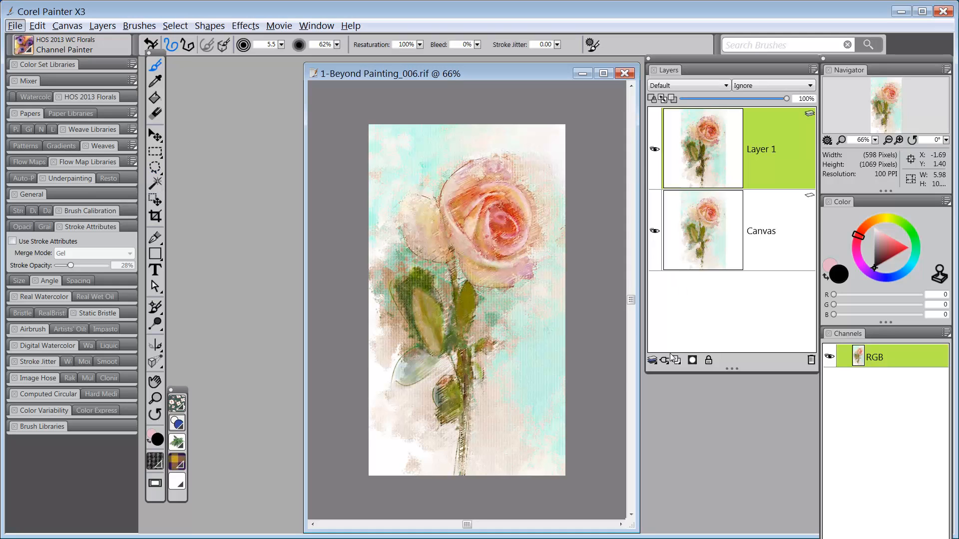
Drop Layer 1 onto the Canvas so the painting becomes a single layer
click(653, 359)
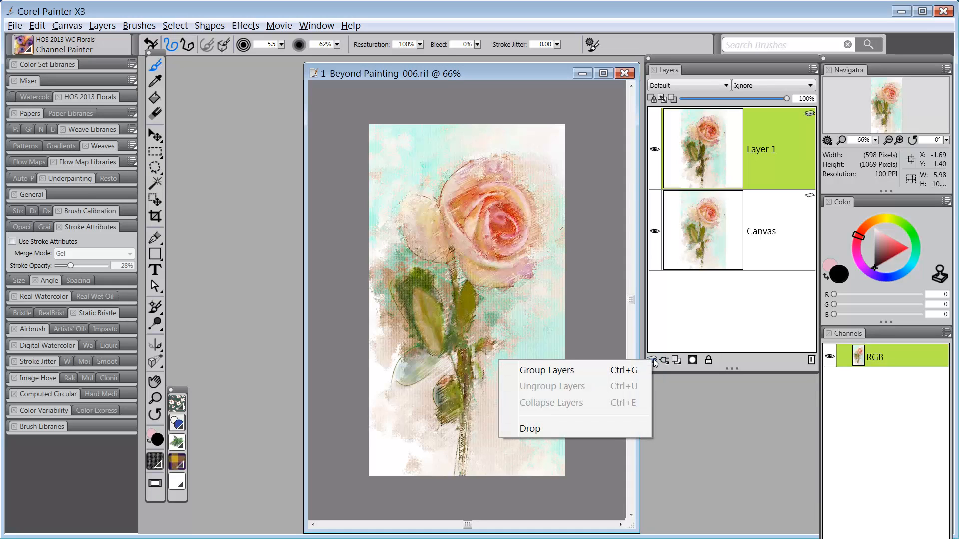
click(542, 429)
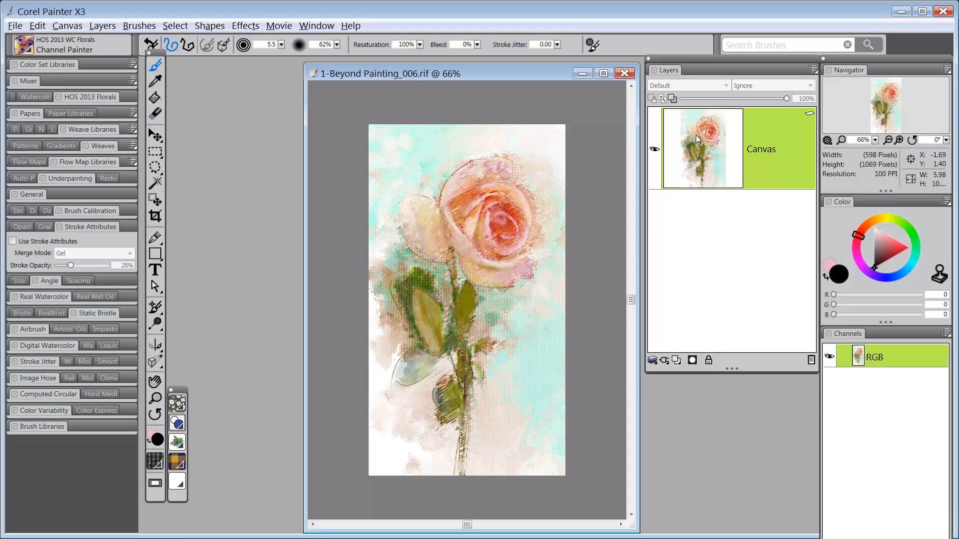
Choose Skip's Sharp Pencil from the HOS 2013 Florals brushes, sample olive green from the lowest leaf, and darken it to RGB 120, 116, 58
click(93, 99)
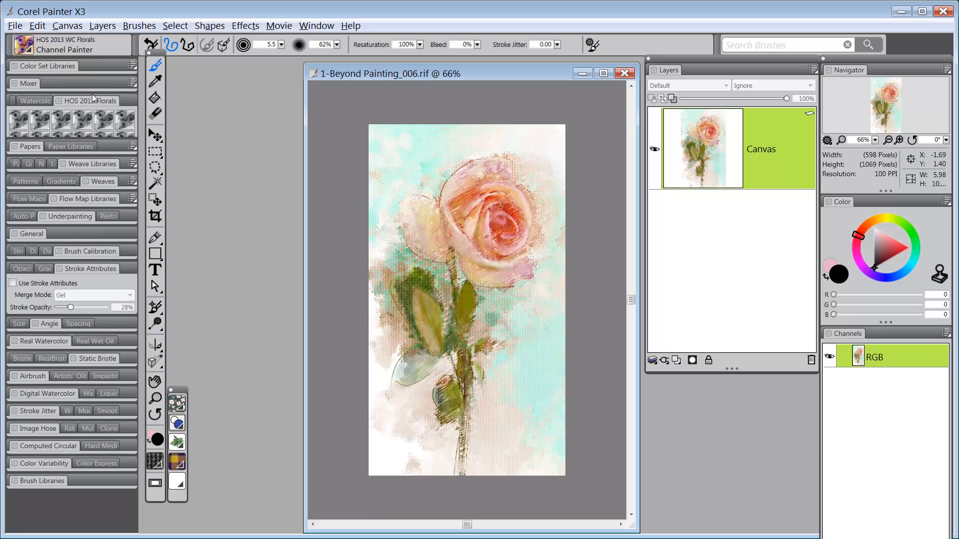
mouse_move(93, 95)
mouse_down()
mouse_move(134, 136)
mouse_move(139, 211)
mouse_up()
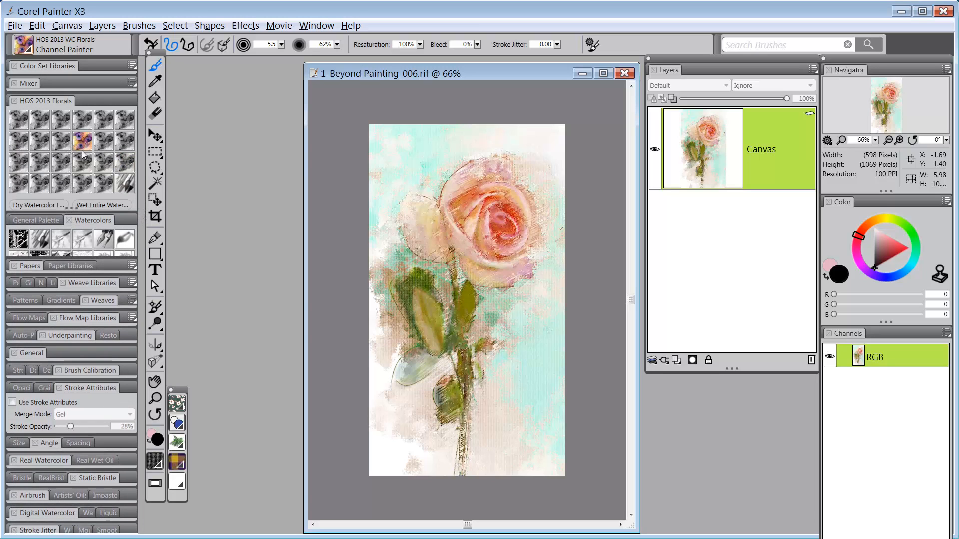
click(62, 165)
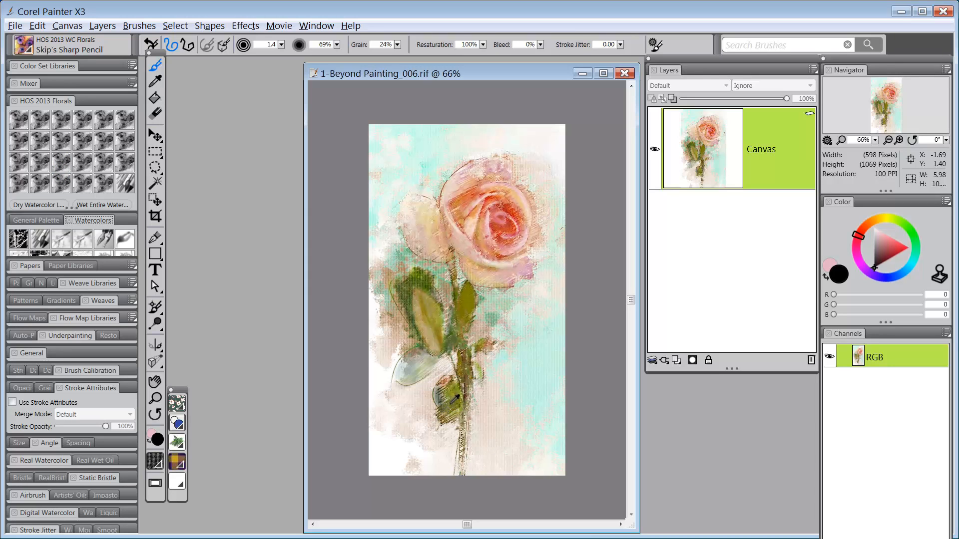
alt+click(455, 408)
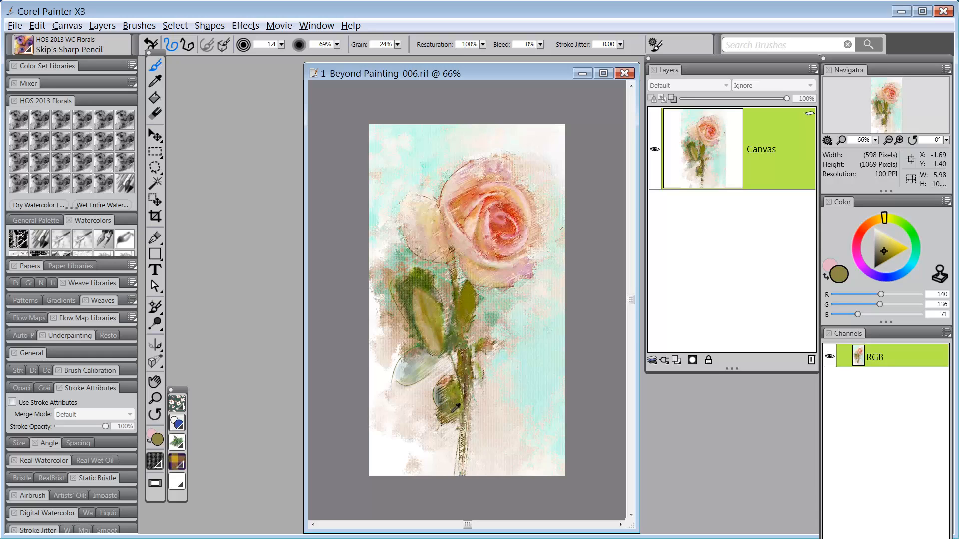
click(883, 253)
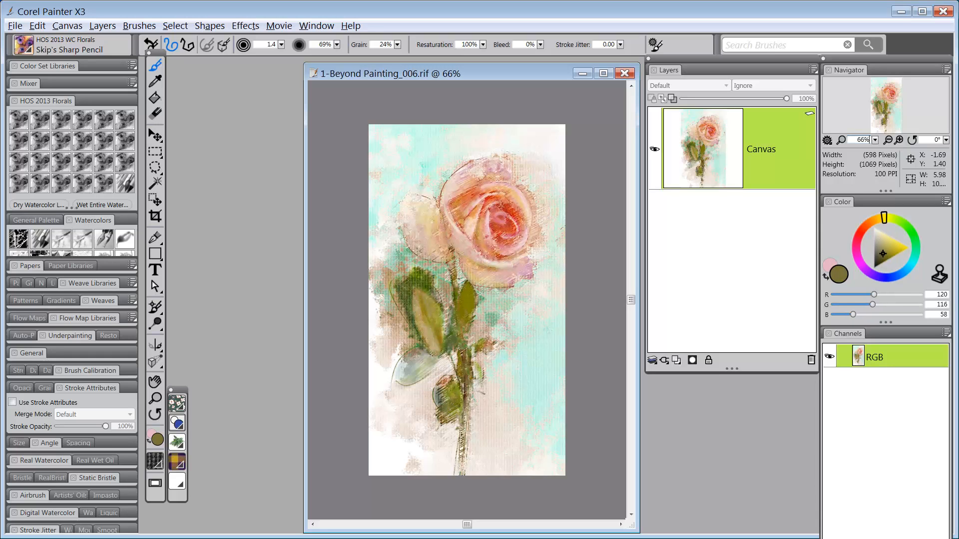
mouse_move(475, 394)
mouse_down()
mouse_move(481, 403)
mouse_move(458, 466)
mouse_up()
drag(469, 414, 490, 394)
key(ctrl+z)
key(ctrl+z)
key(ctrl+z)
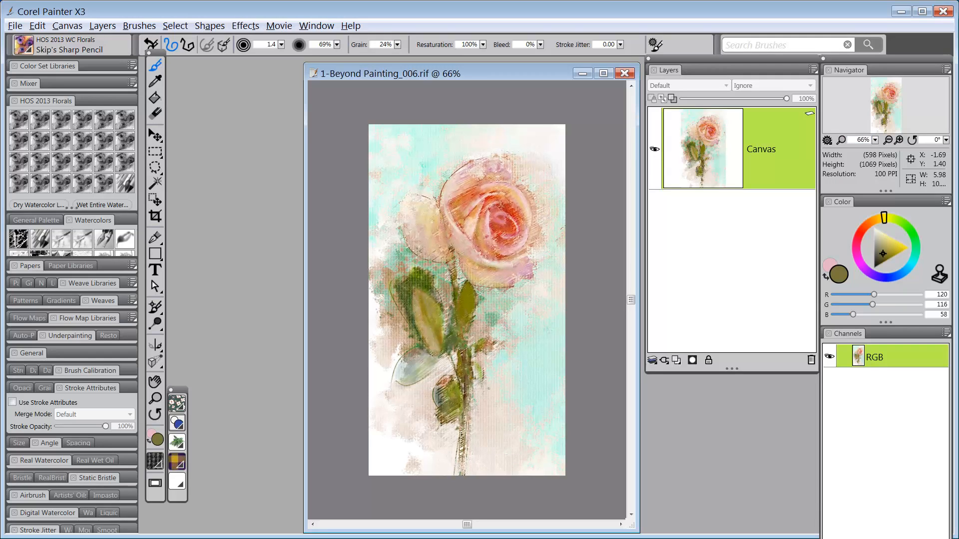
Darken the brush color to RGB 63, 60, 29 and sign the painting beside the stem, just below the lowest leaf
drag(883, 256, 880, 263)
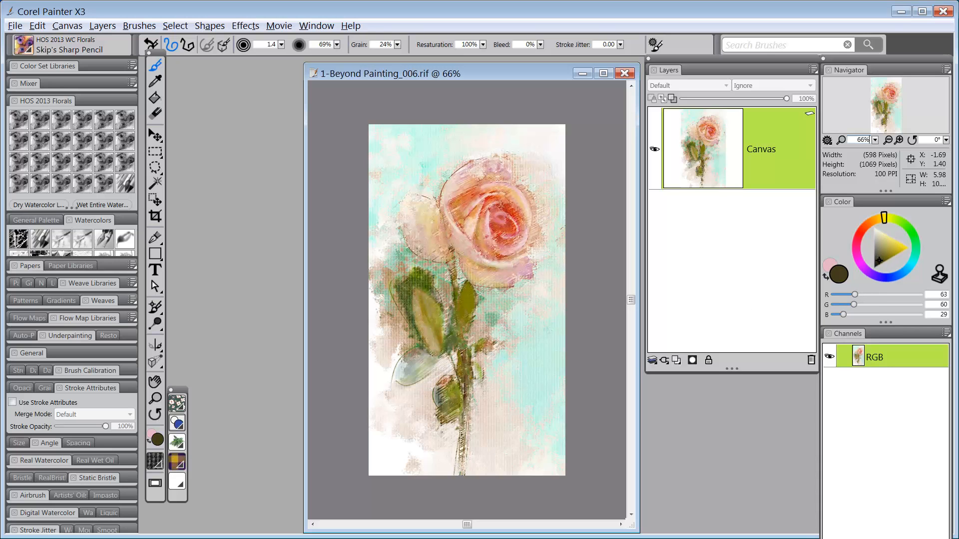
mouse_move(446, 431)
mouse_down()
mouse_move(436, 440)
mouse_move(457, 424)
mouse_up()
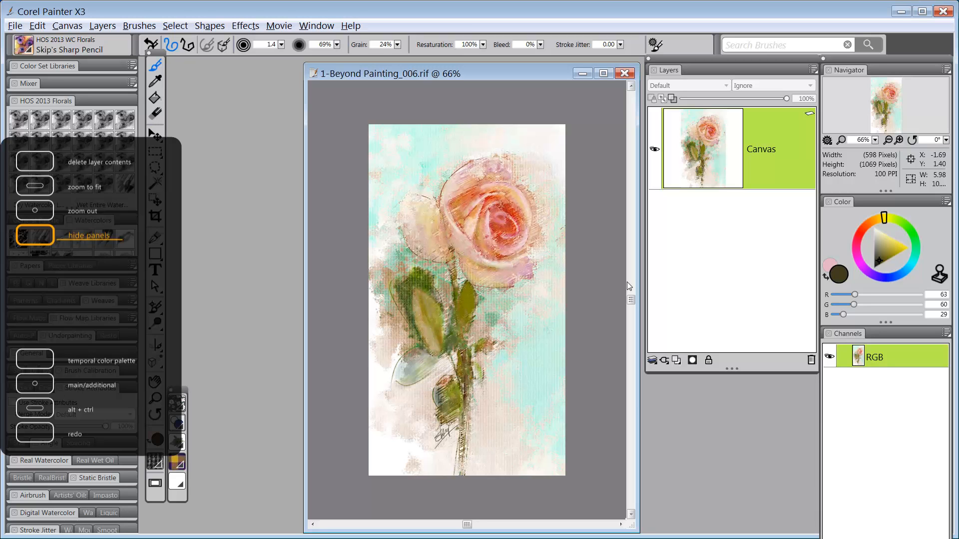
Hide all panels, move the painting's window to the right half of the workspace, and enlarge the painting to fit the window
key(Tab)
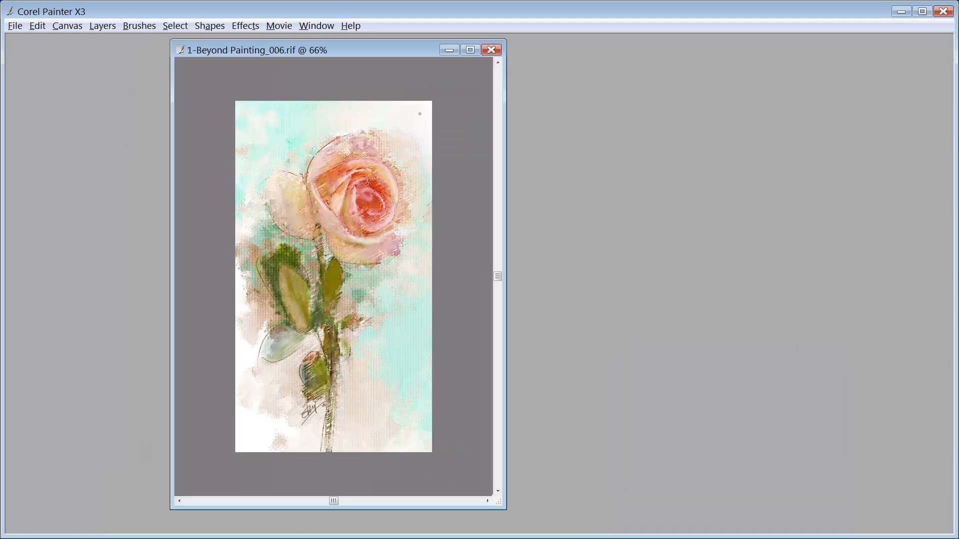
drag(414, 48, 741, 43)
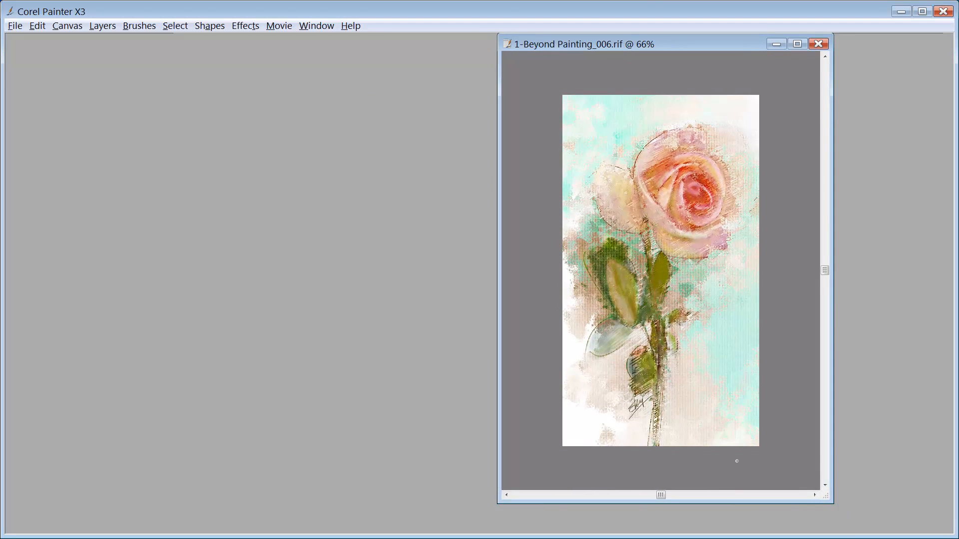
key(ctrl+0)
scroll(737, 461, up, 1)
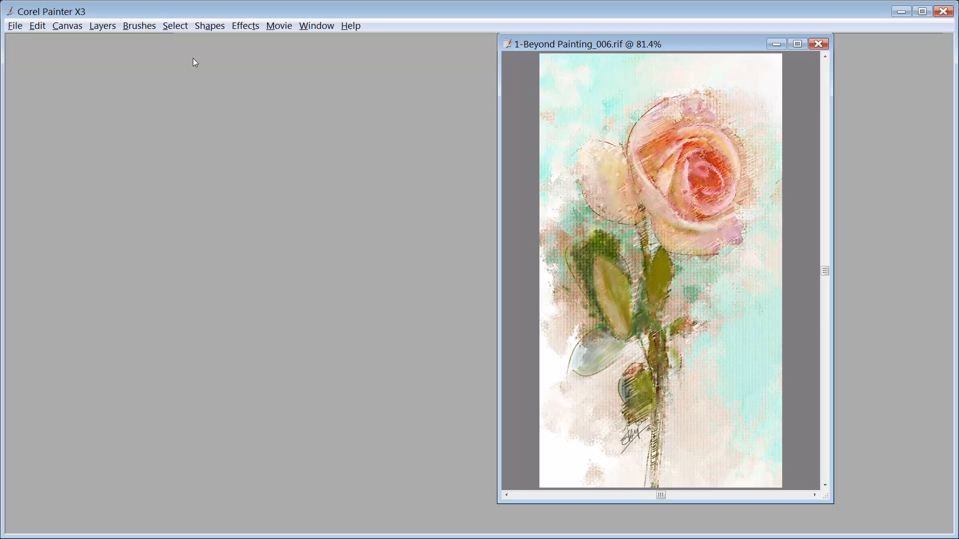
Open the recent file Beyond Painting Demo.jpg beside the finished painting and zoom both out to similar sizes for comparison
click(15, 26)
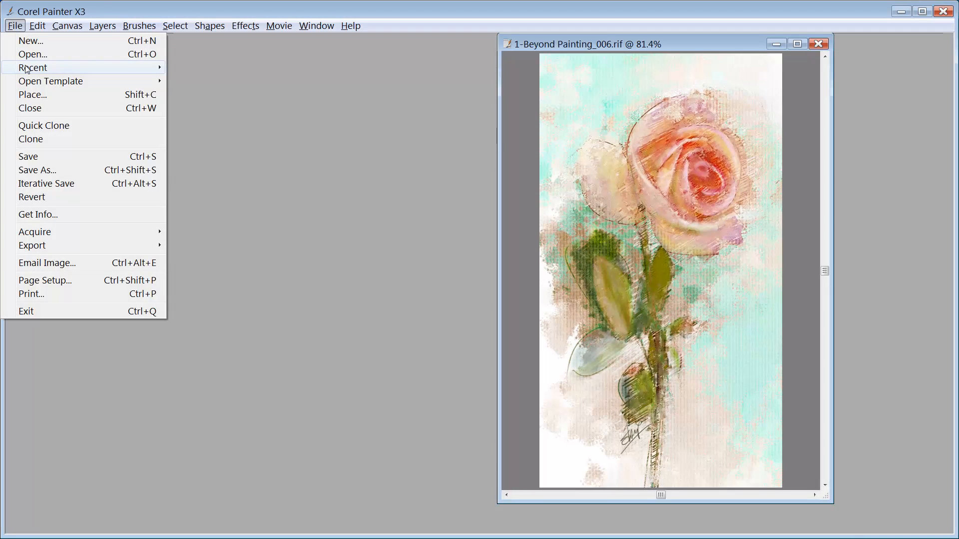
mouse_move(27, 69)
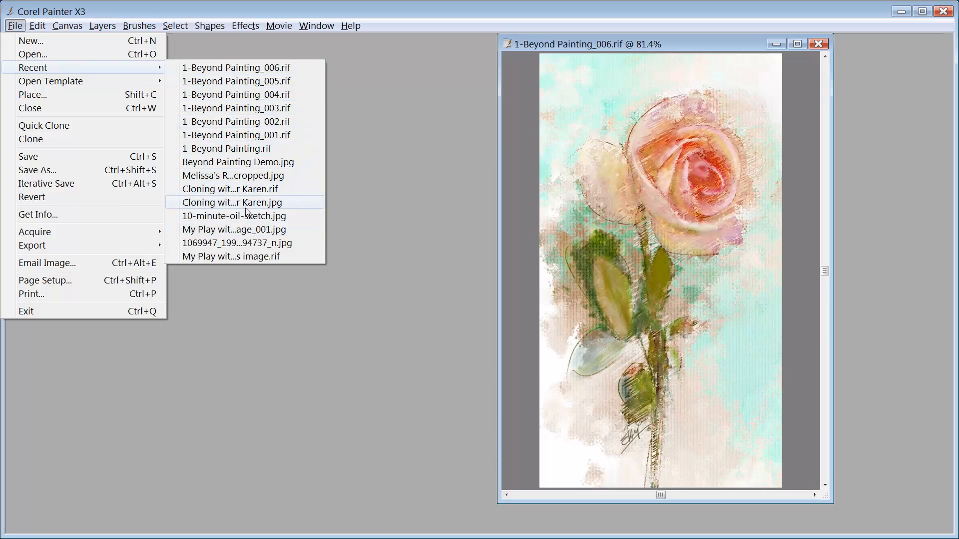
click(245, 167)
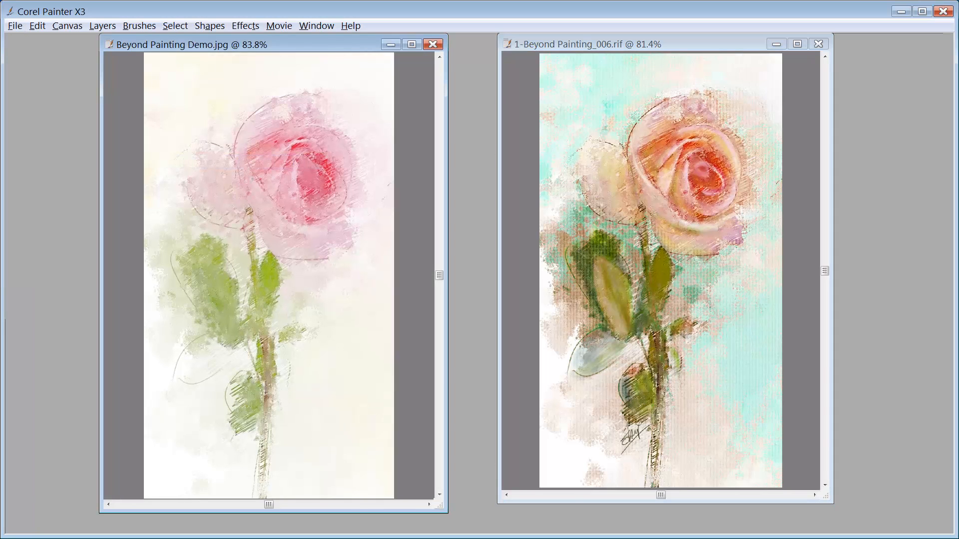
scroll(399, 134, down, 1)
click(727, 46)
scroll(727, 46, down, 2)
scroll(727, 46, up, 1)
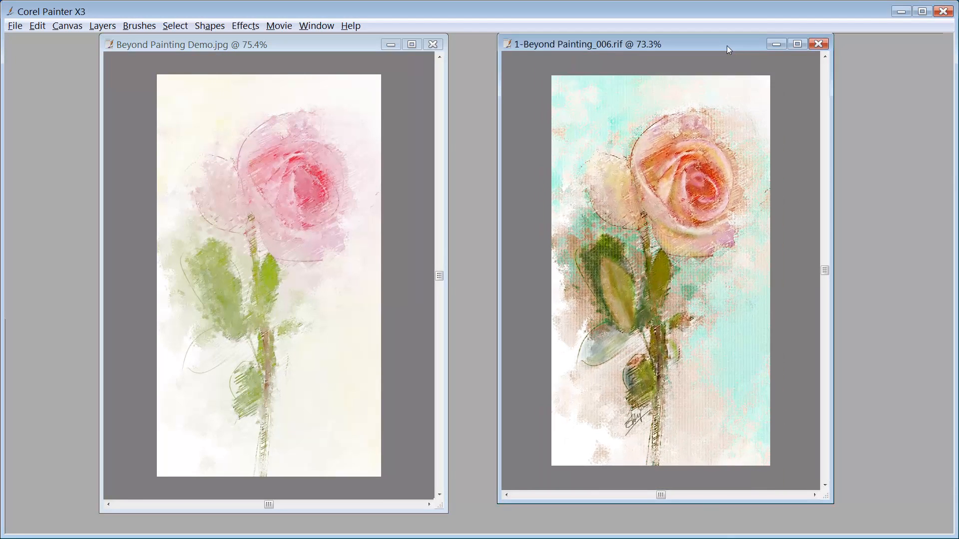